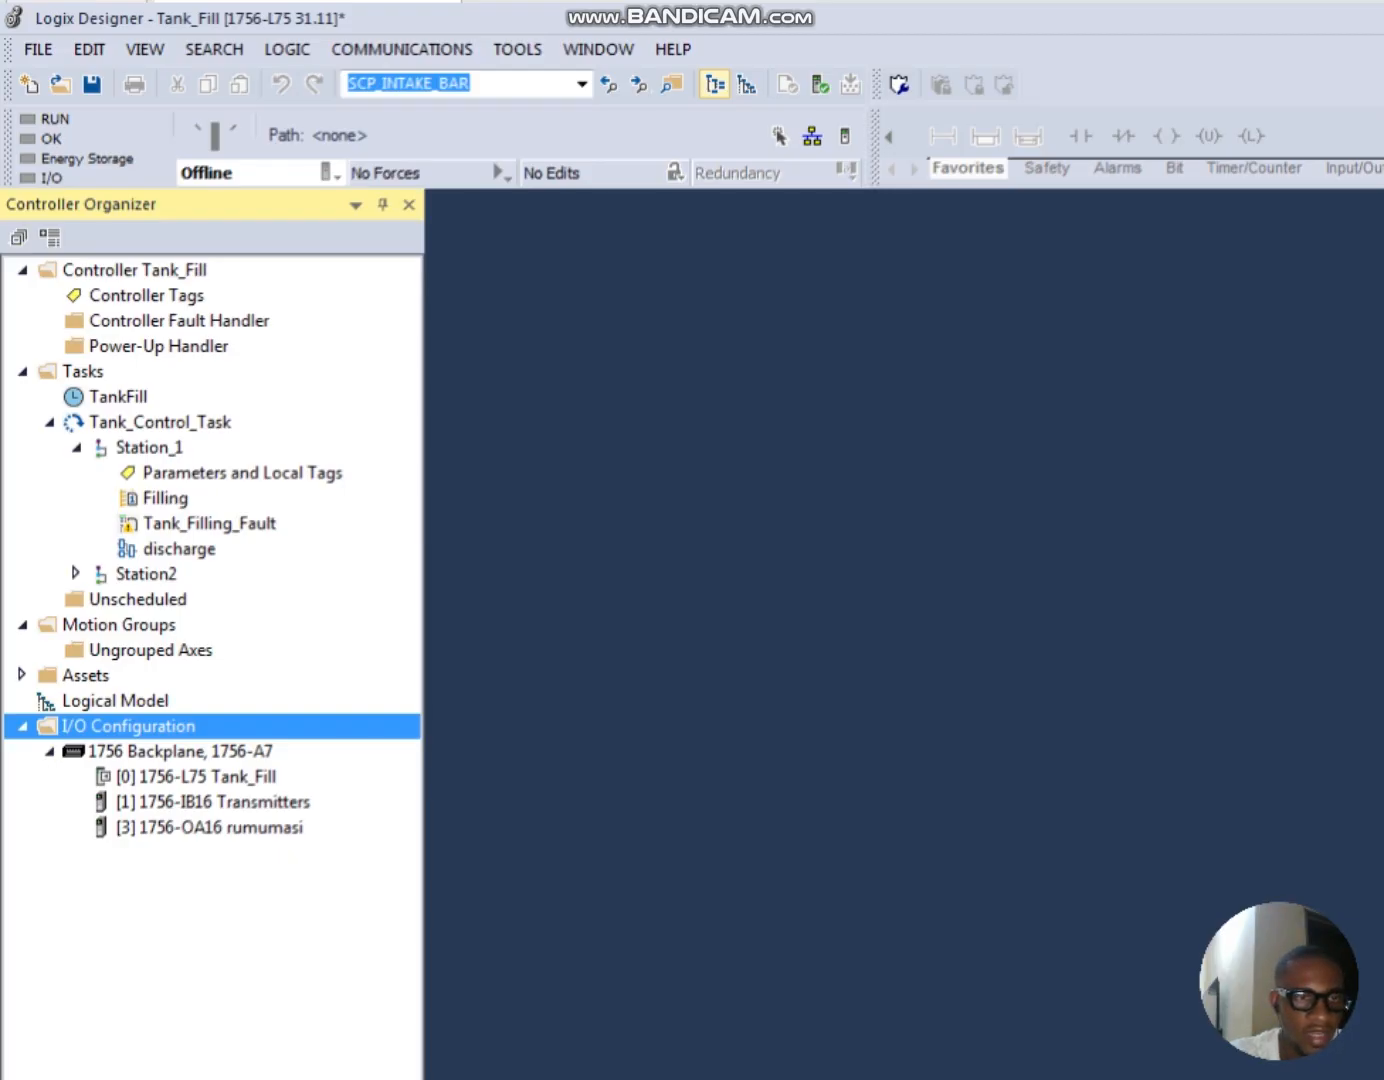
Step: Start adding a new module under I/O Configuration and filter the catalog to Analog modules from Rockwell Automation/Allen-Bradley only
right_click(70, 725)
click(140, 739)
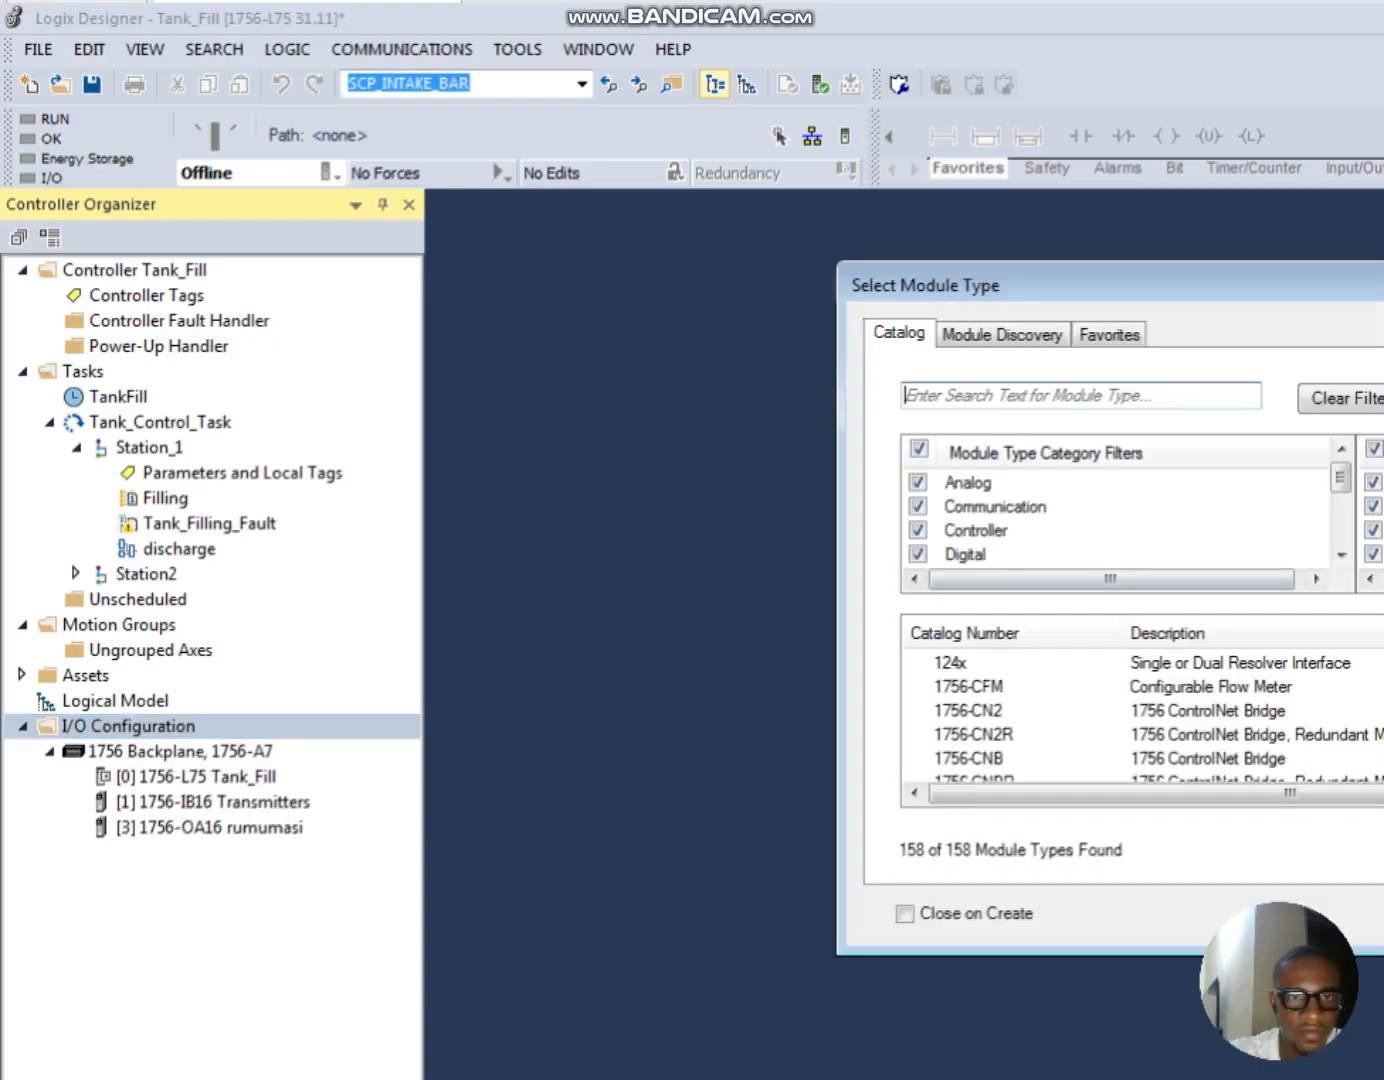
drag(1150, 285, 612, 248)
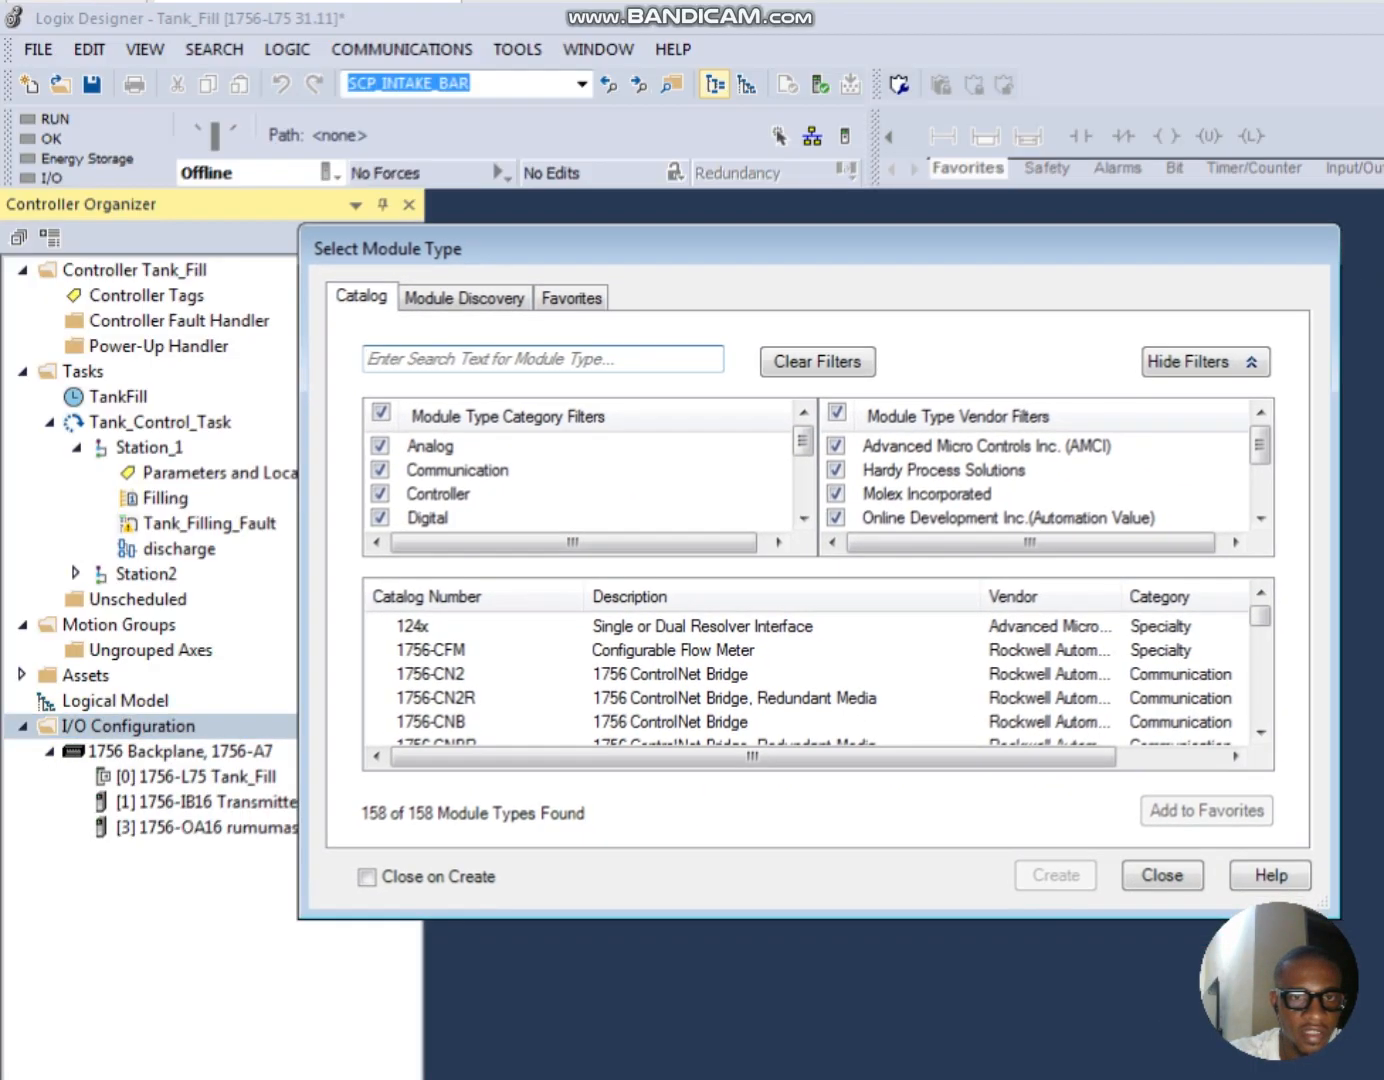
click(381, 412)
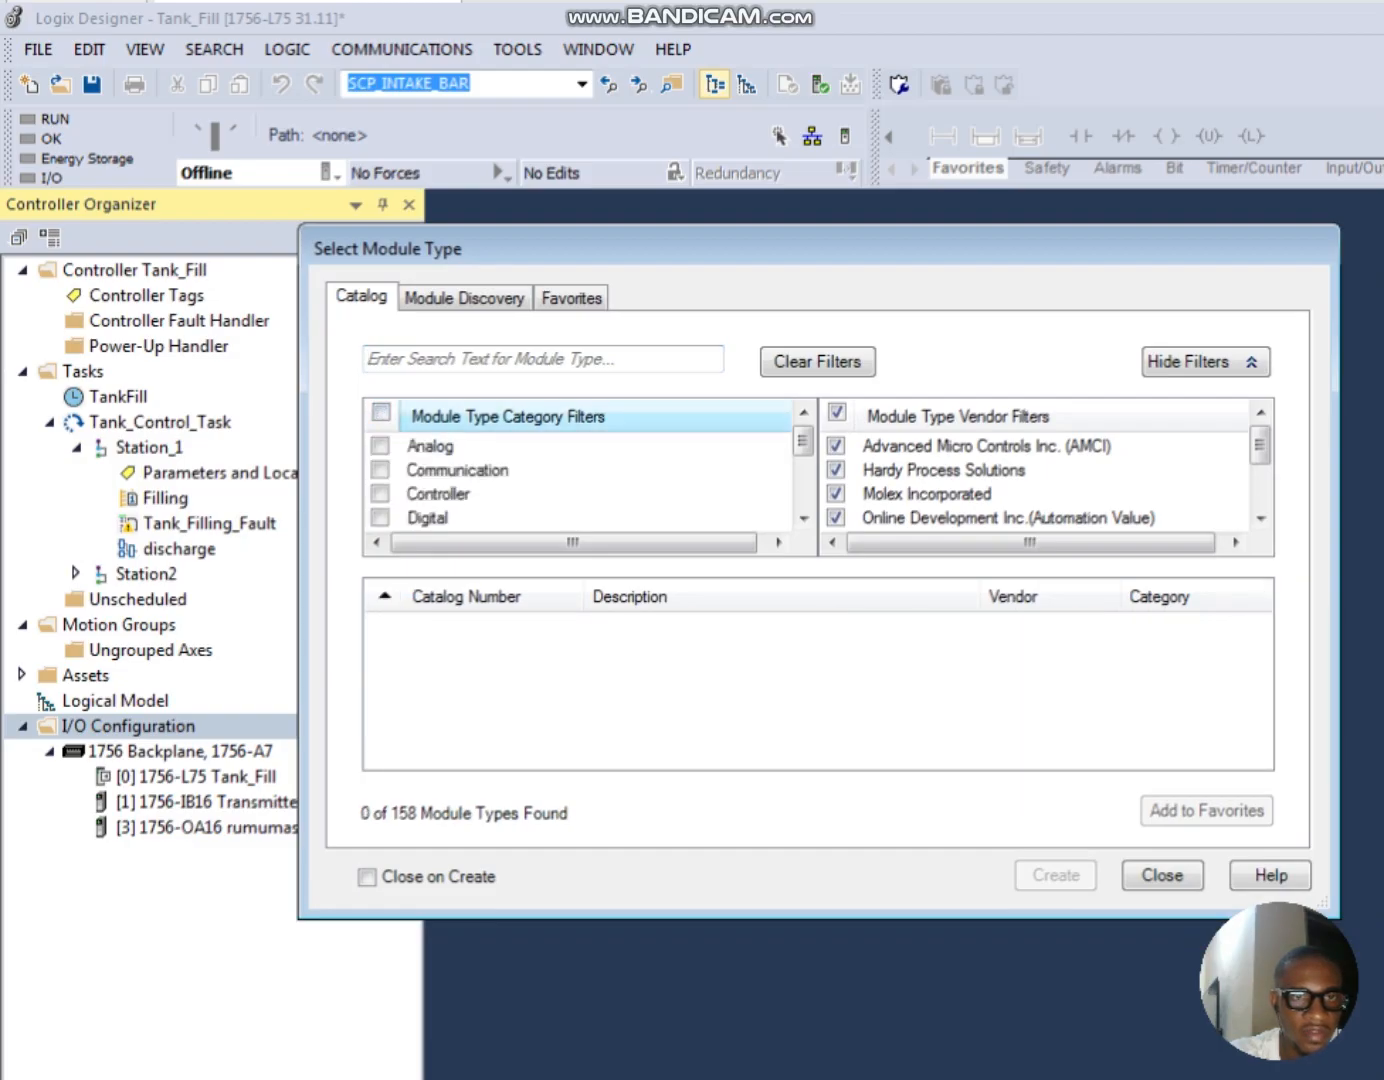
click(837, 412)
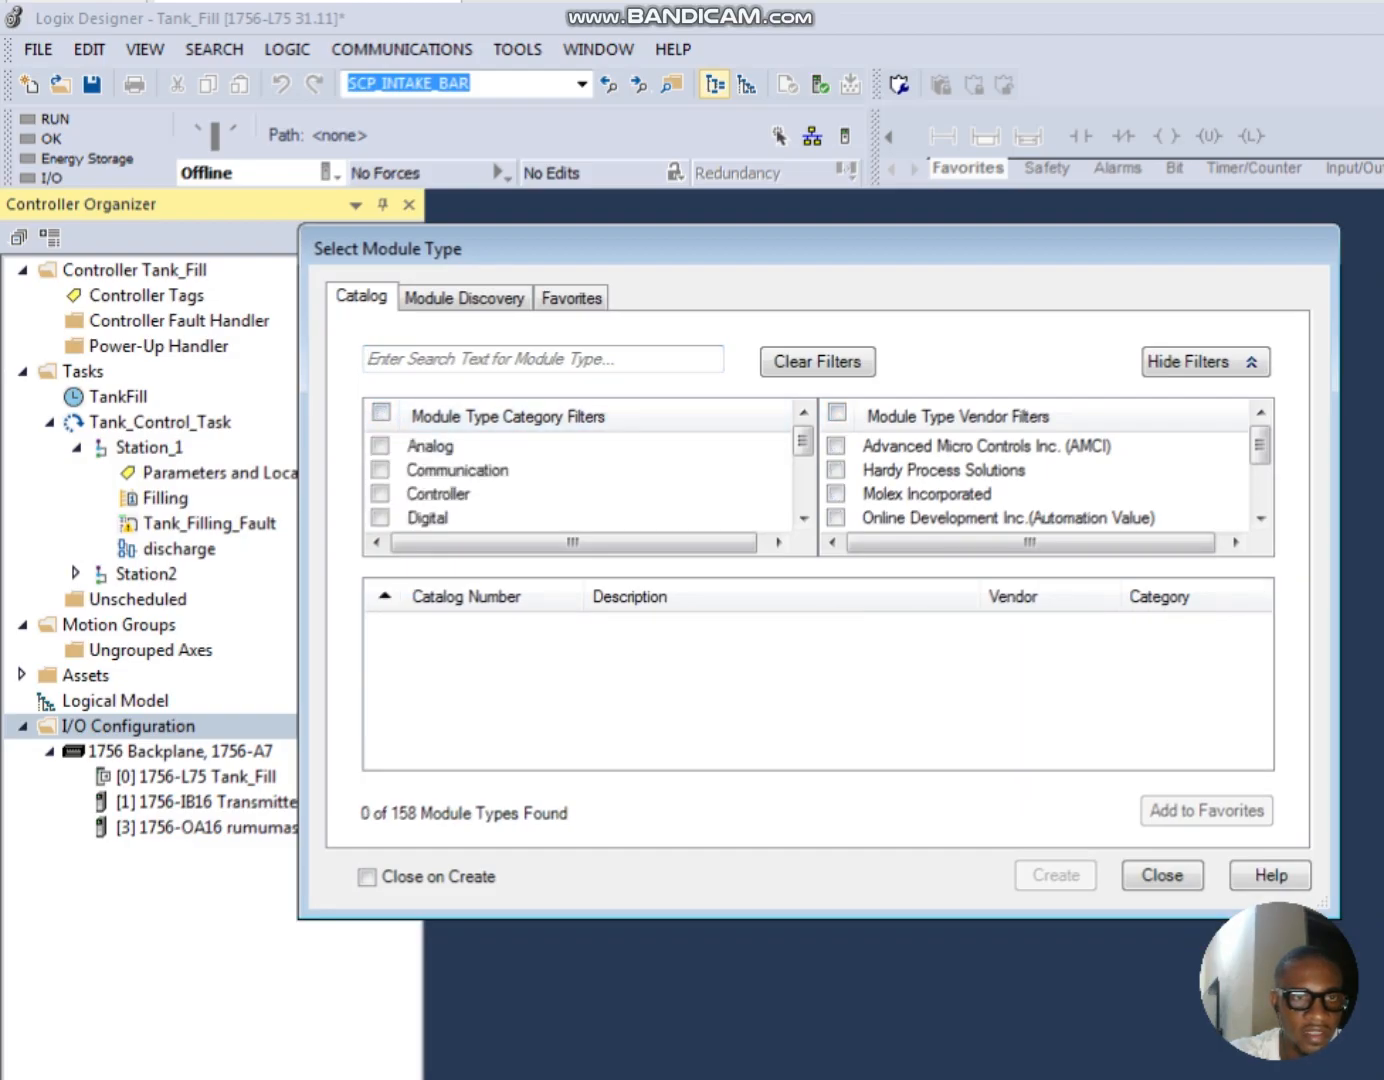
click(379, 446)
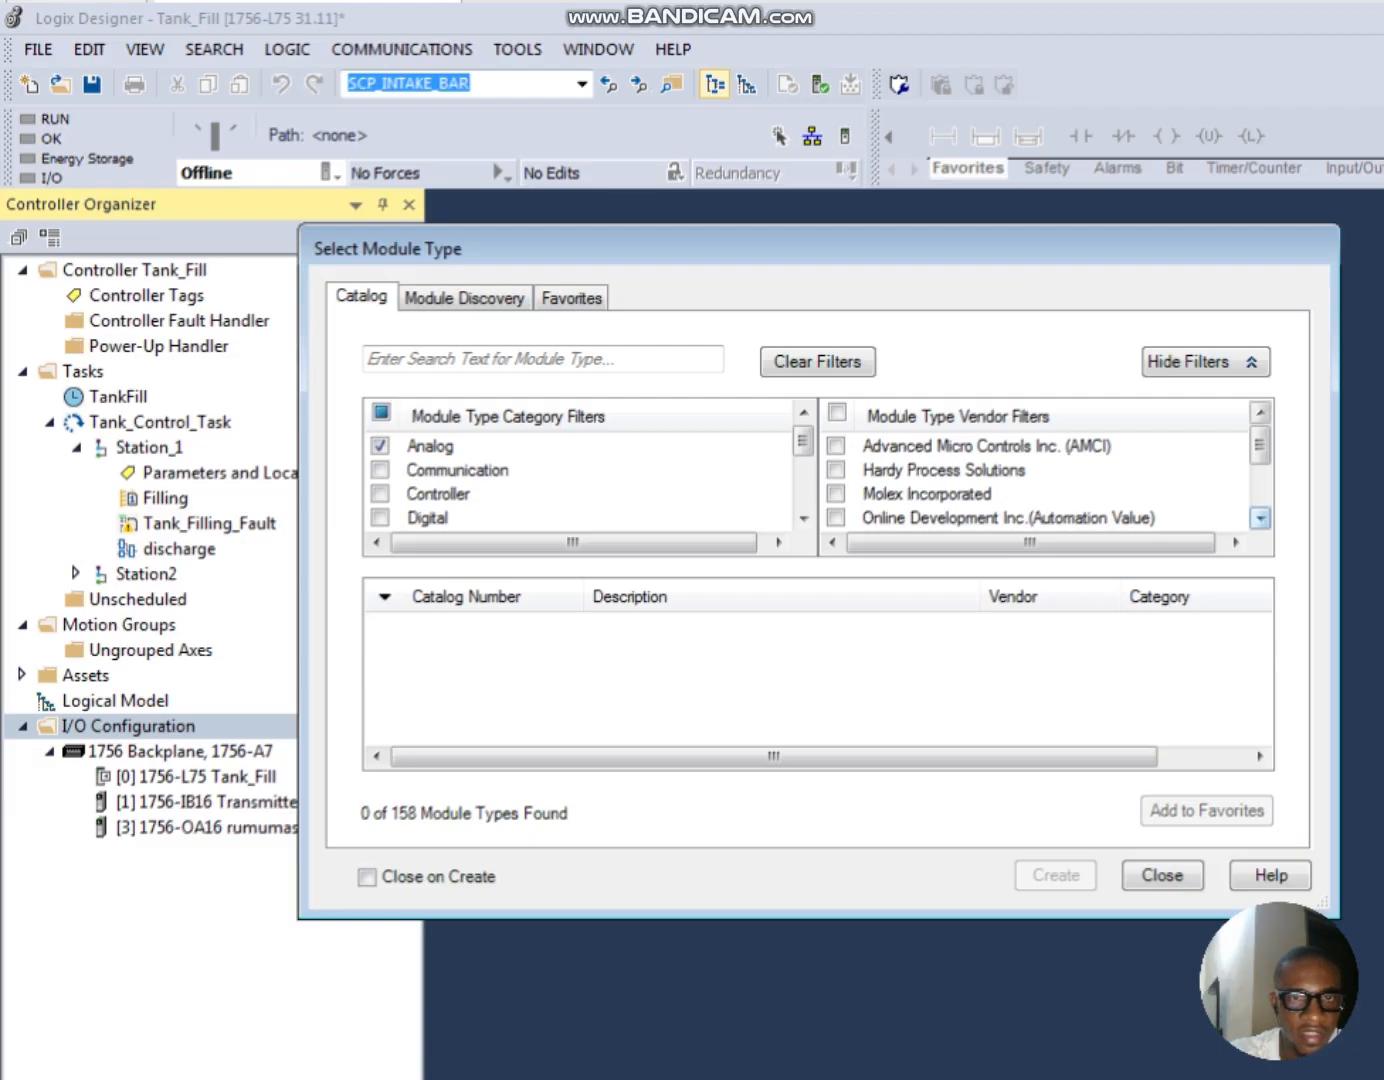
scroll(1260, 517, down, 4)
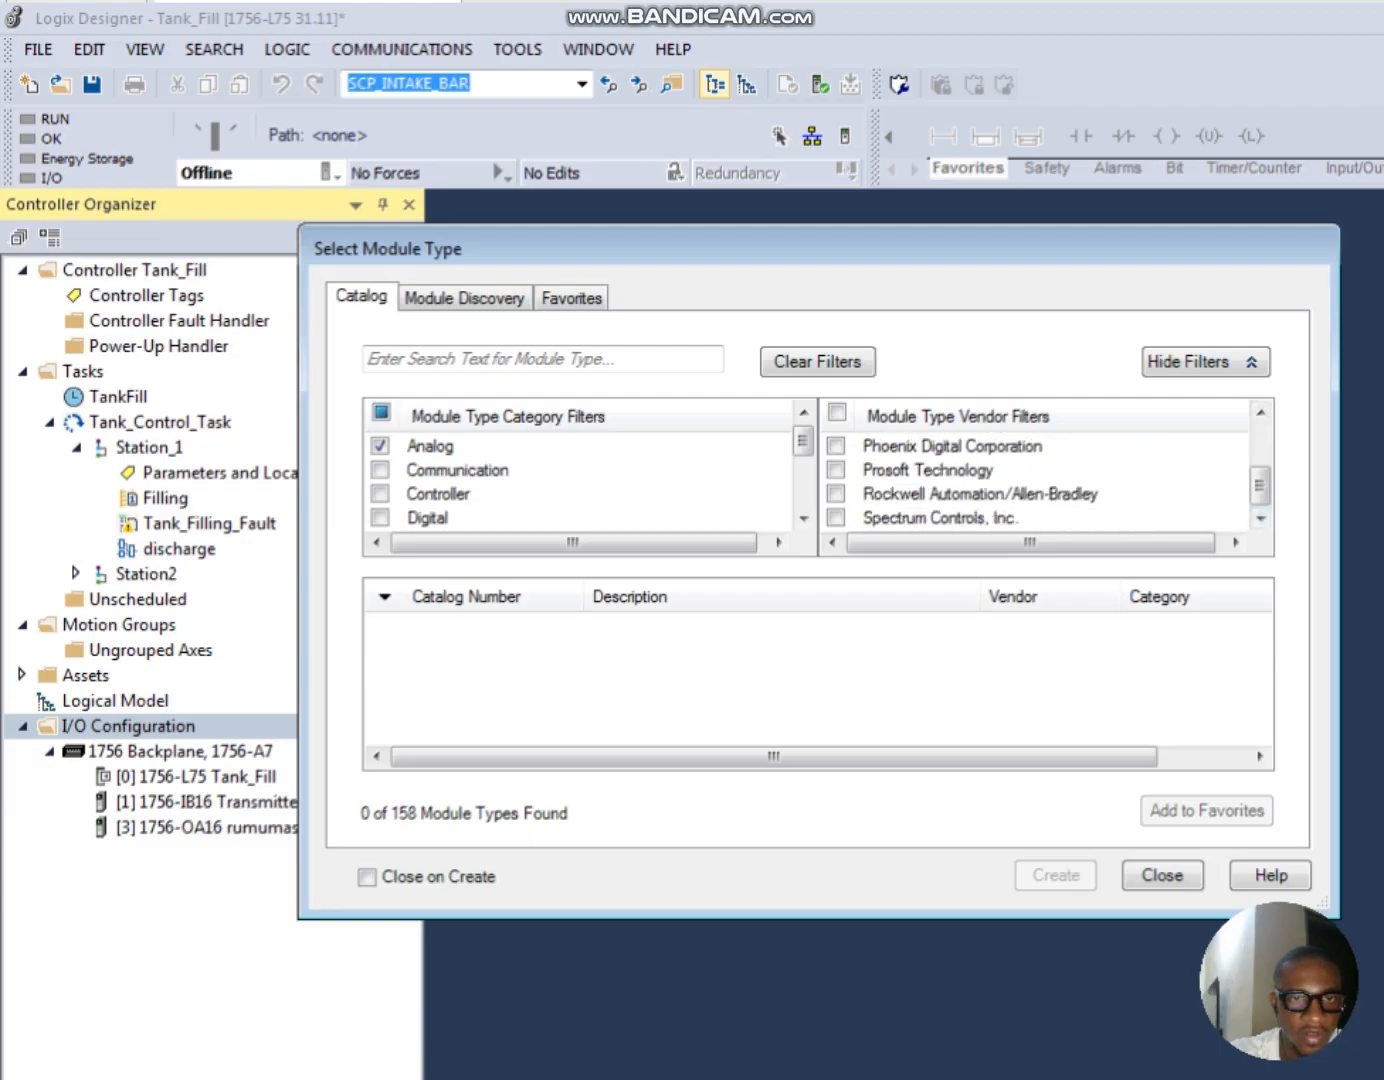
click(836, 494)
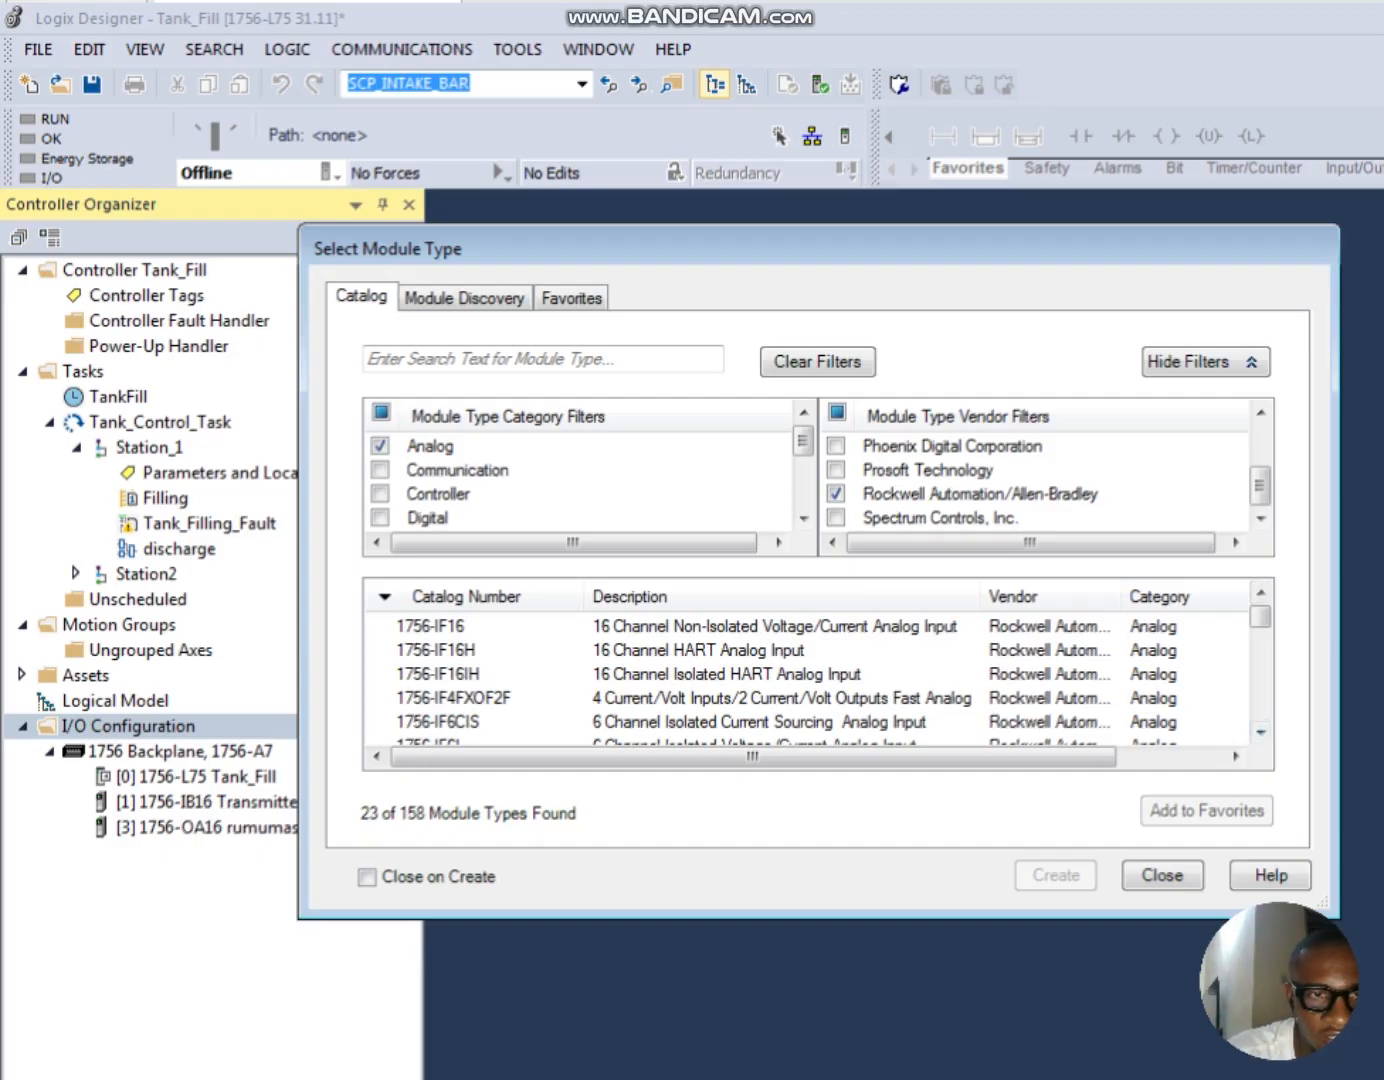
Step: Create a 1756-IF16H 16 Channel HART Analog Input module and name it analog
click(699, 650)
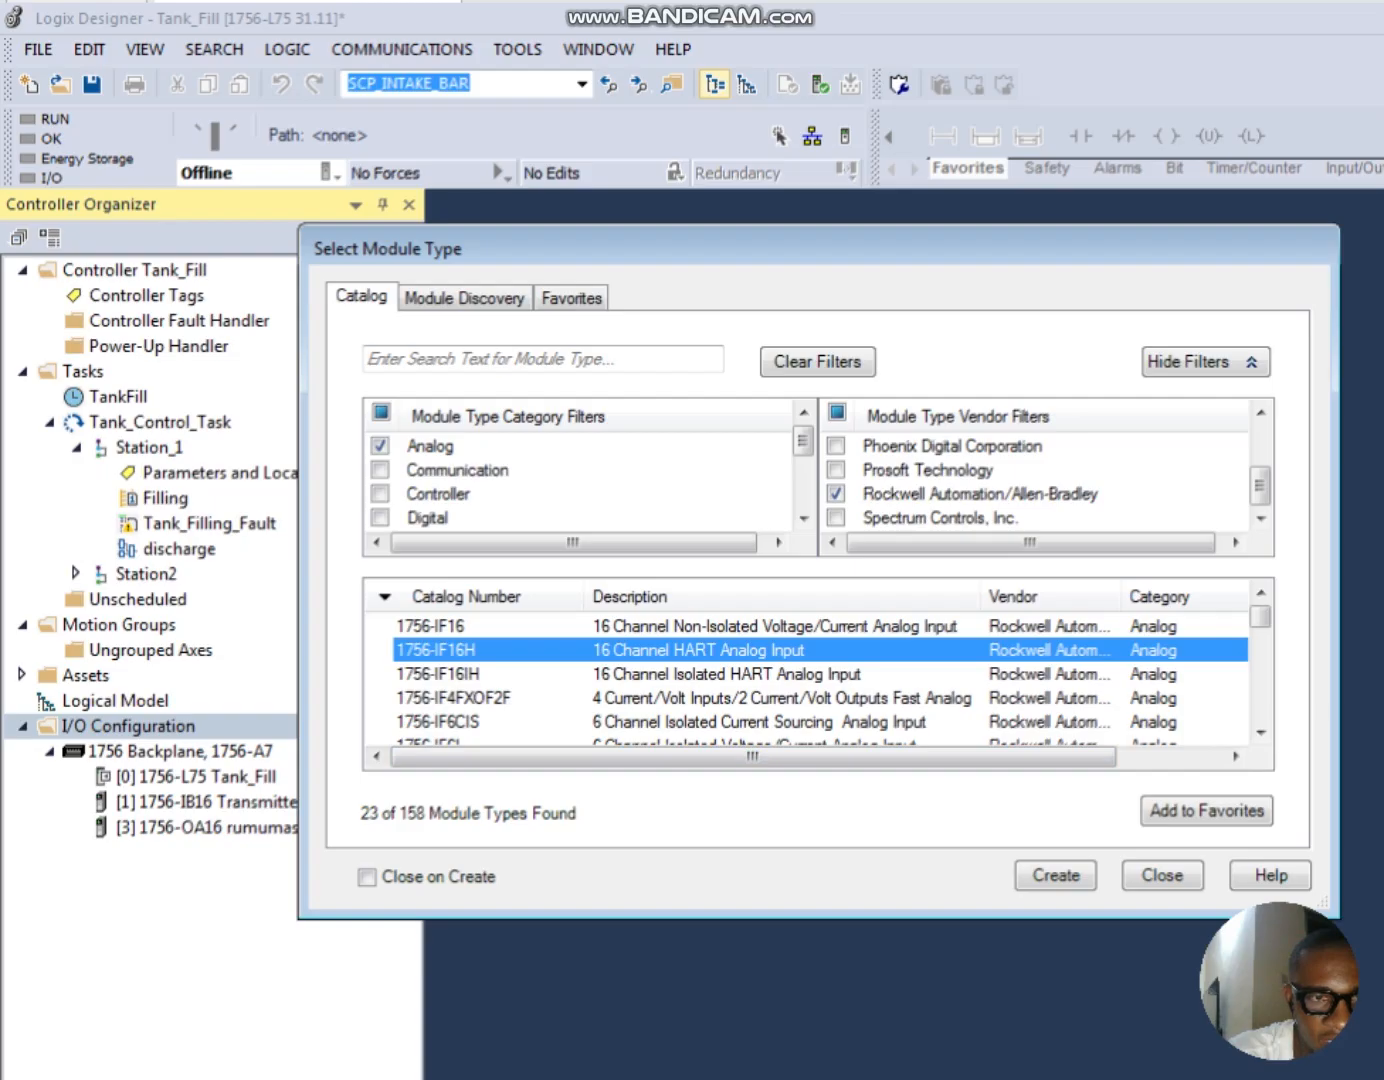
click(1057, 876)
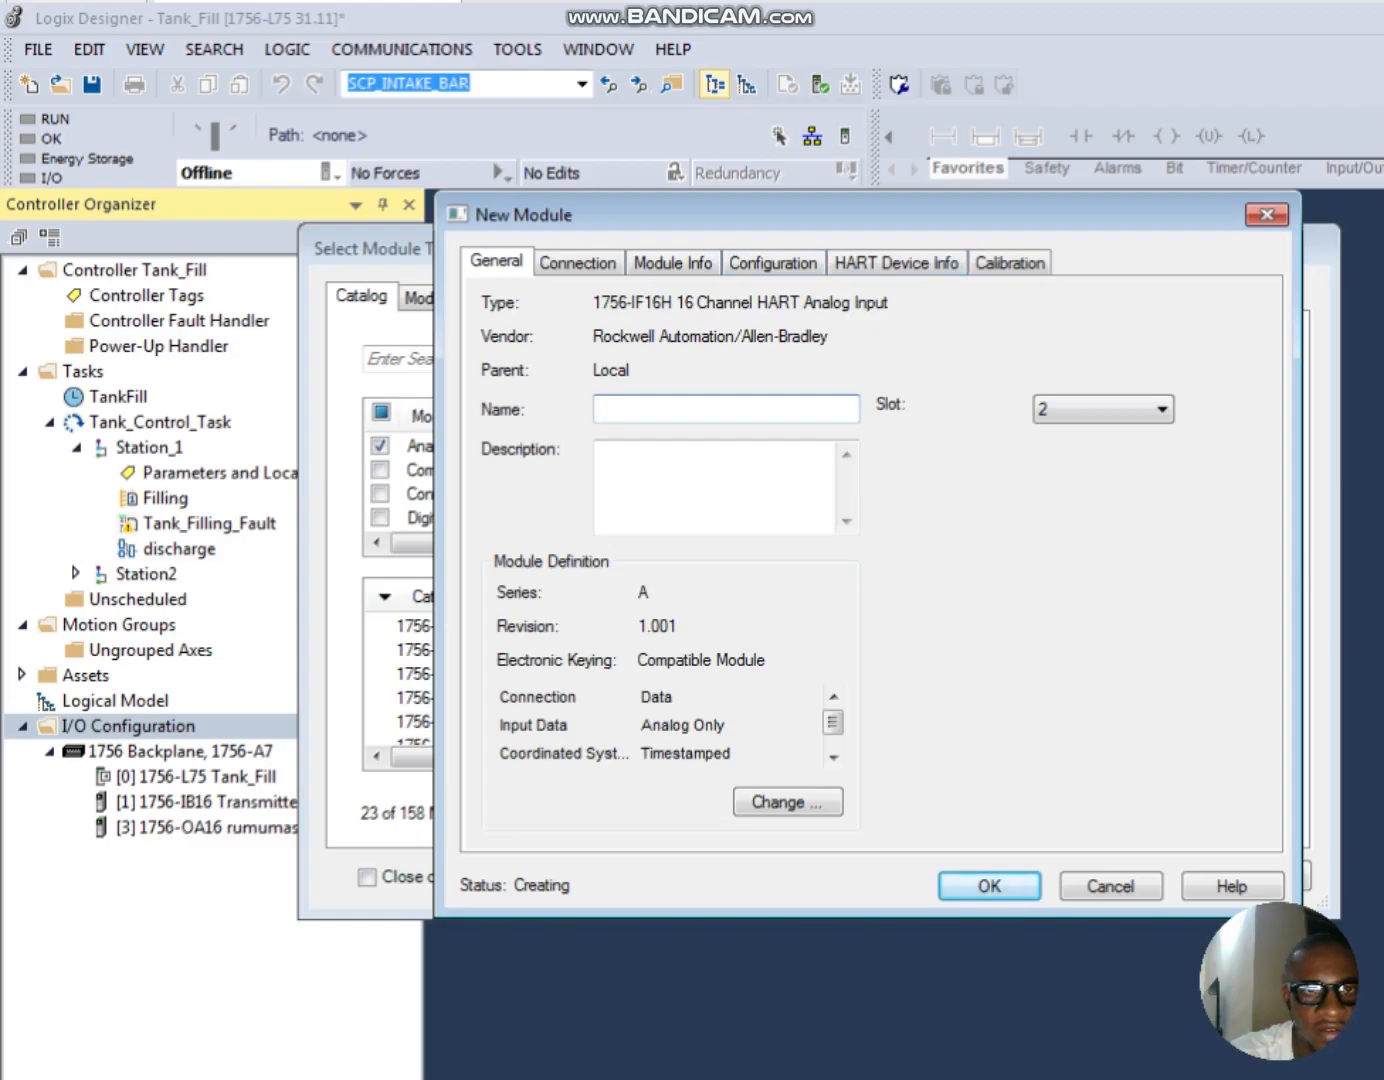
drag(800, 216, 678, 202)
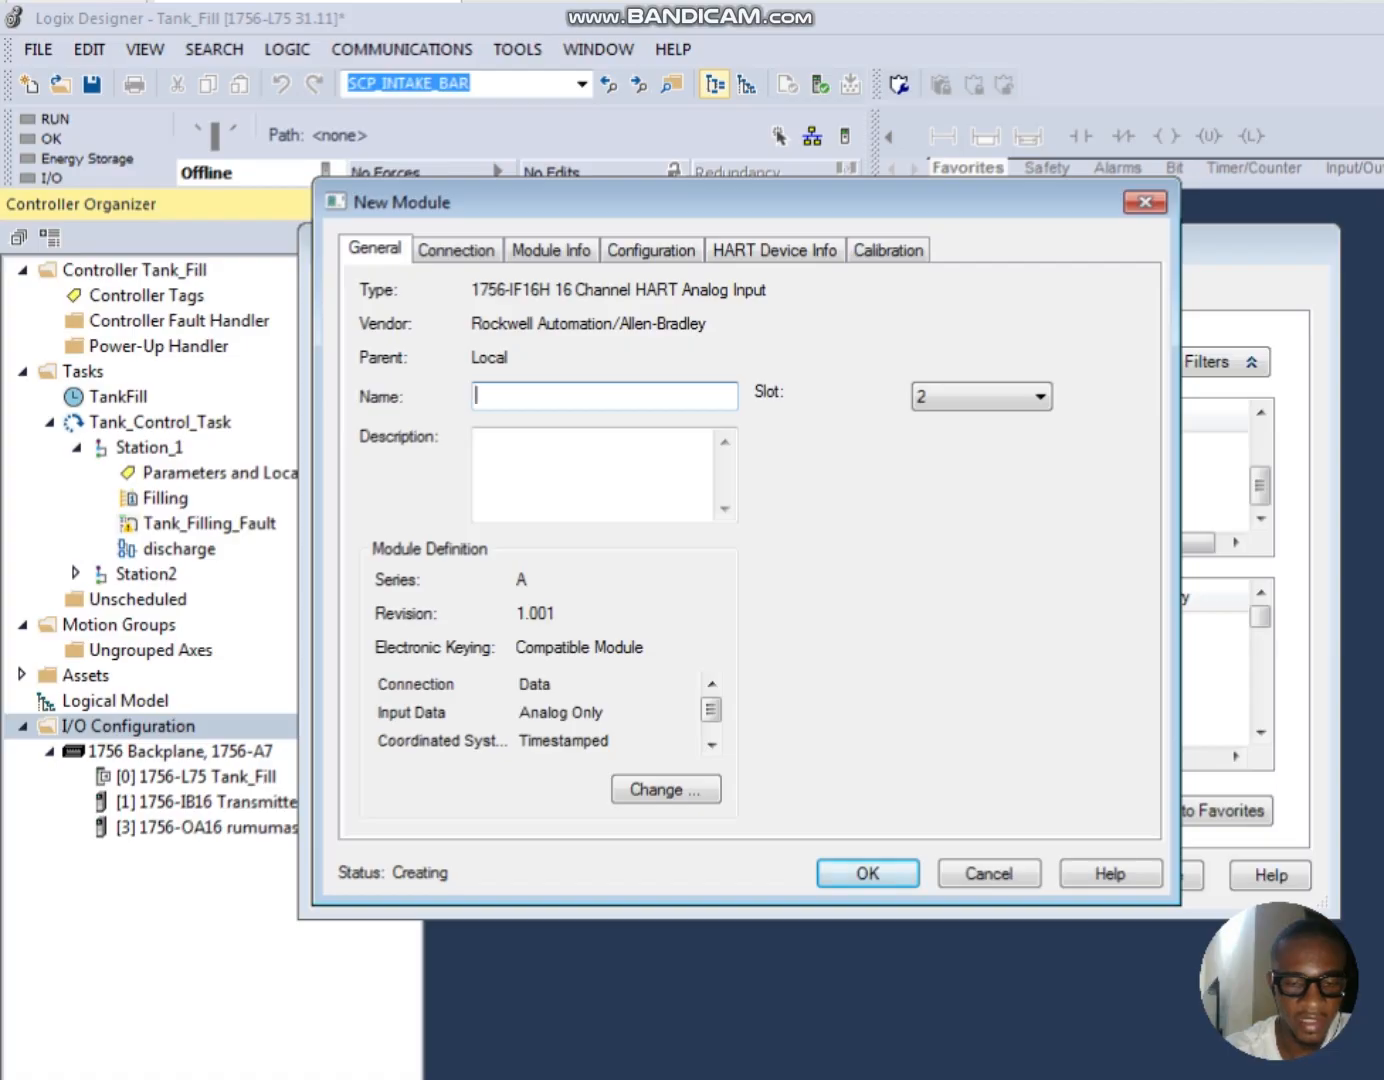
text(analog)
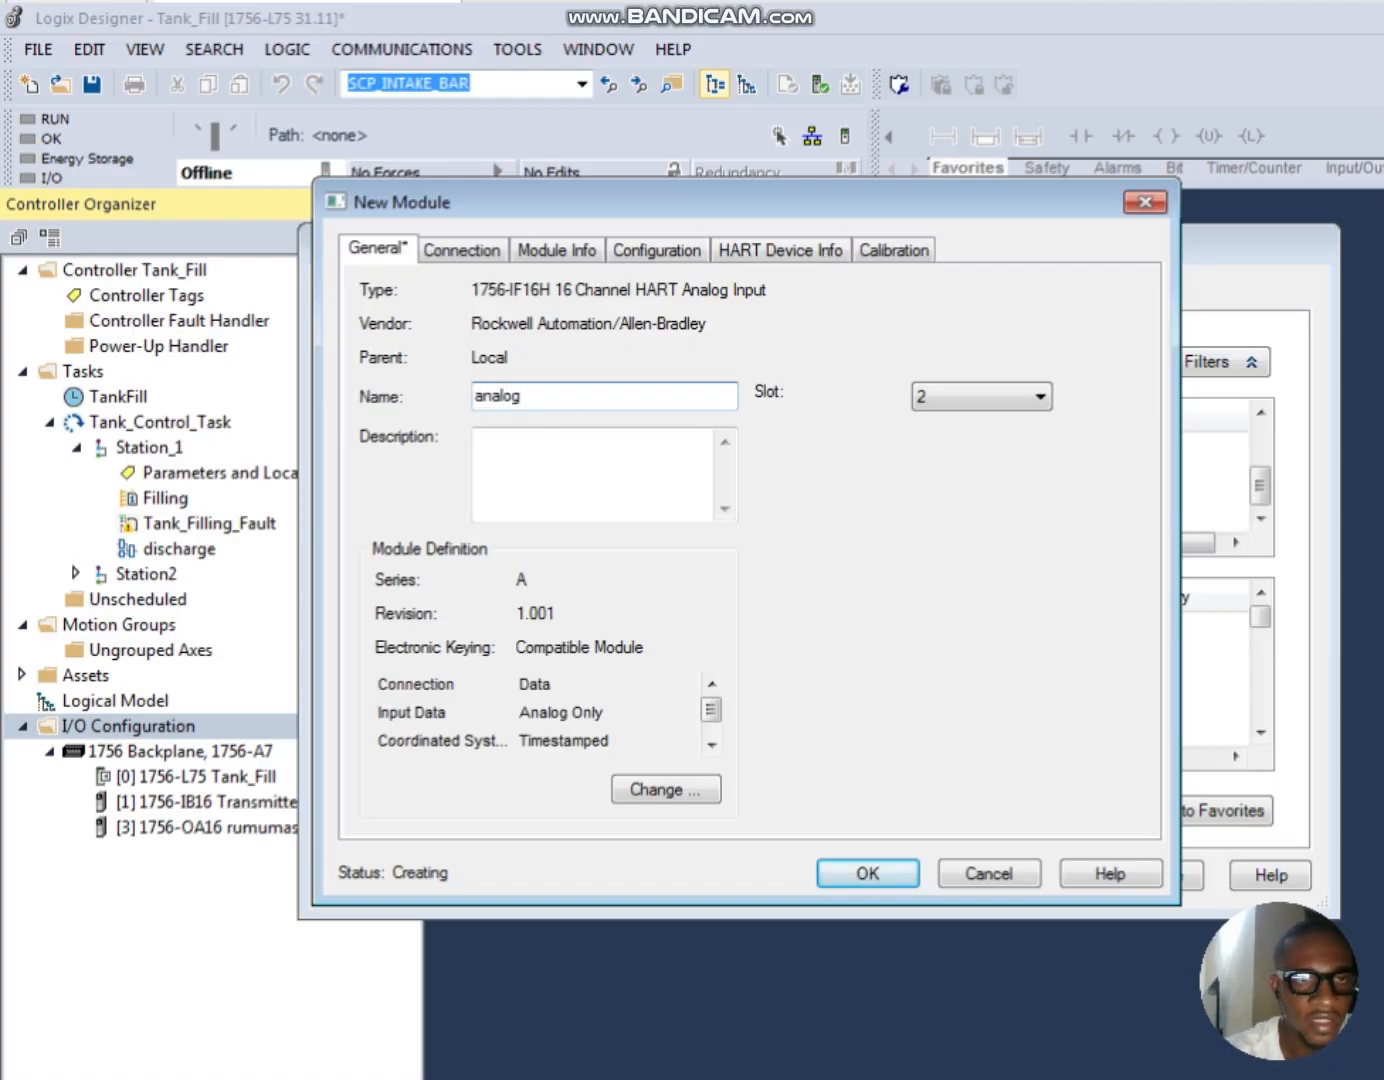
Step: Review the input module's connection and module info settings, and select the 4 mA to 20 mA input range for channel 0
click(461, 250)
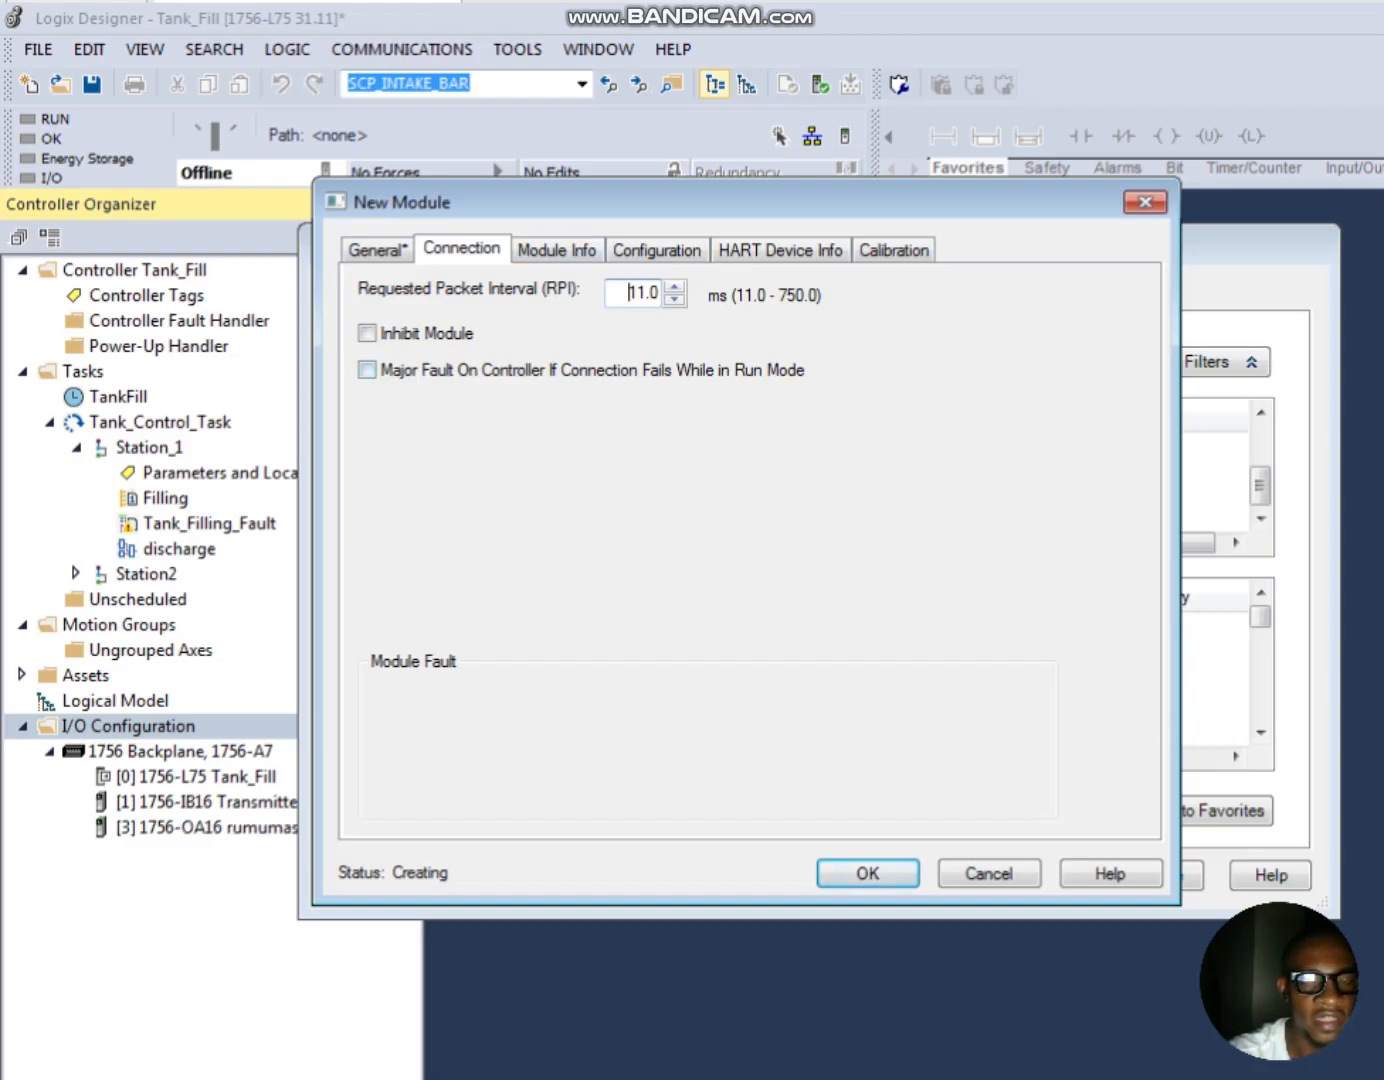
click(555, 249)
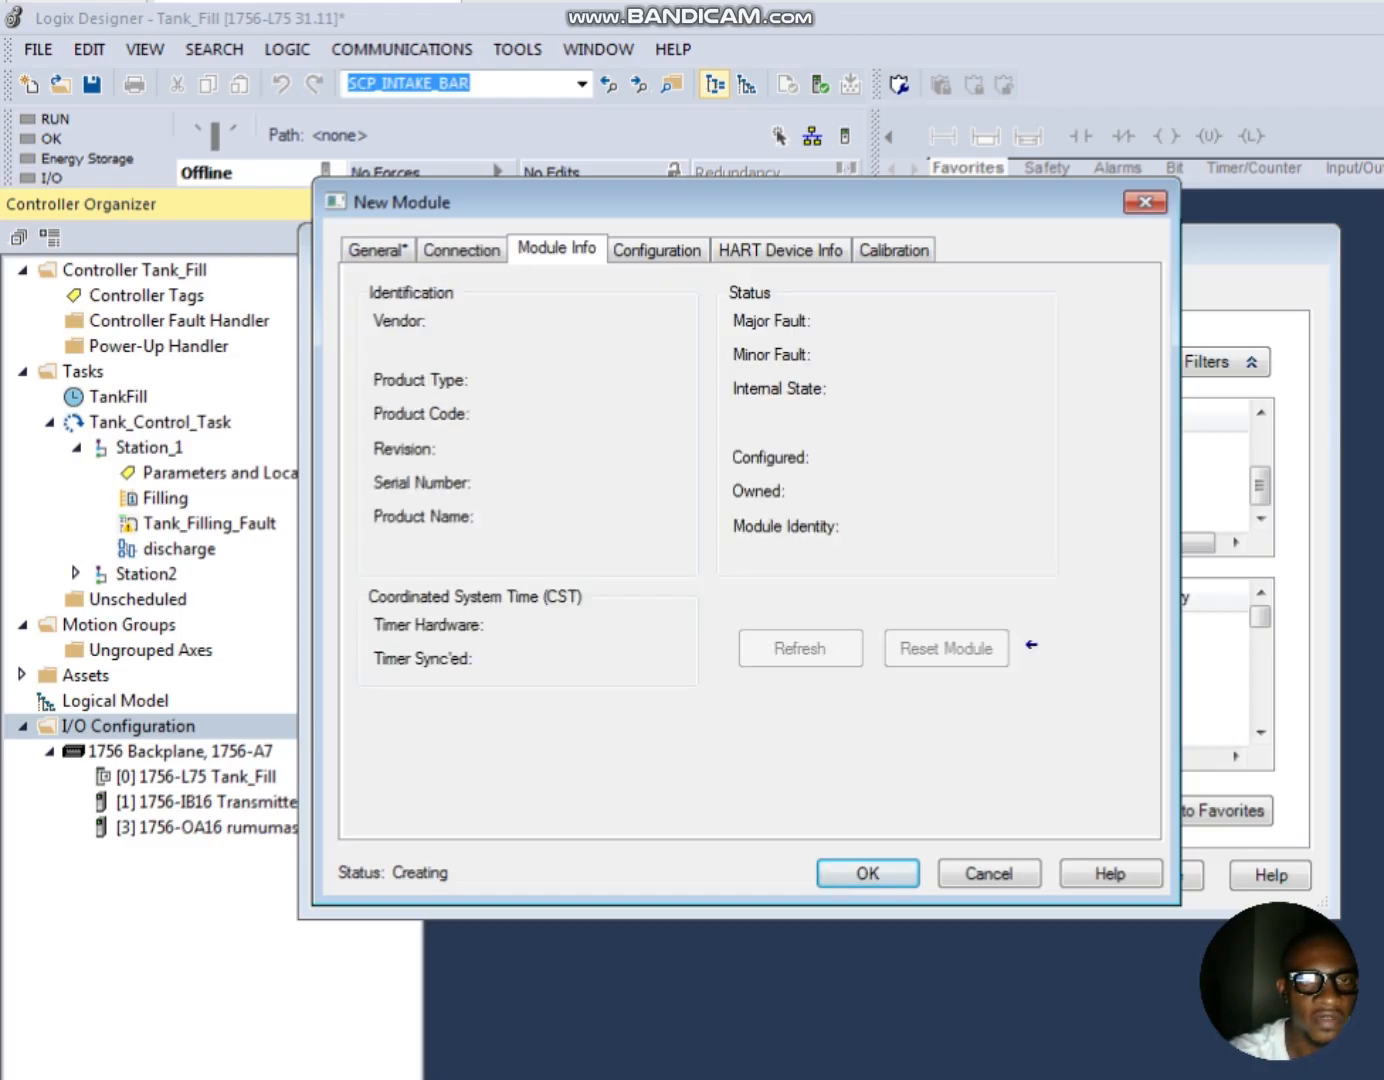
click(658, 249)
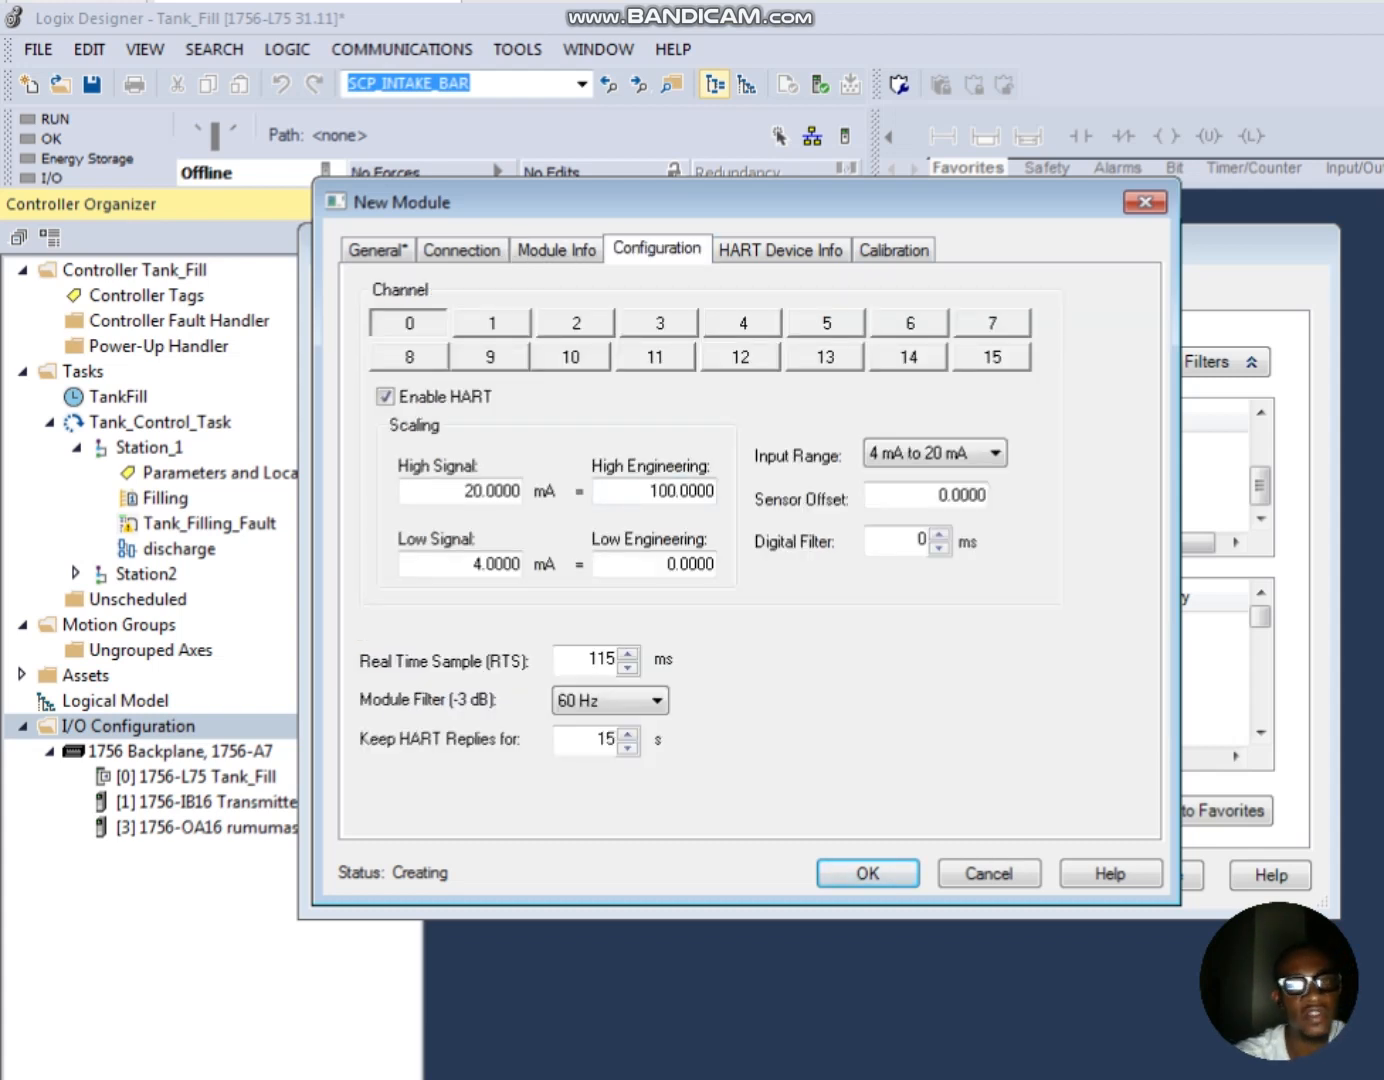
click(460, 249)
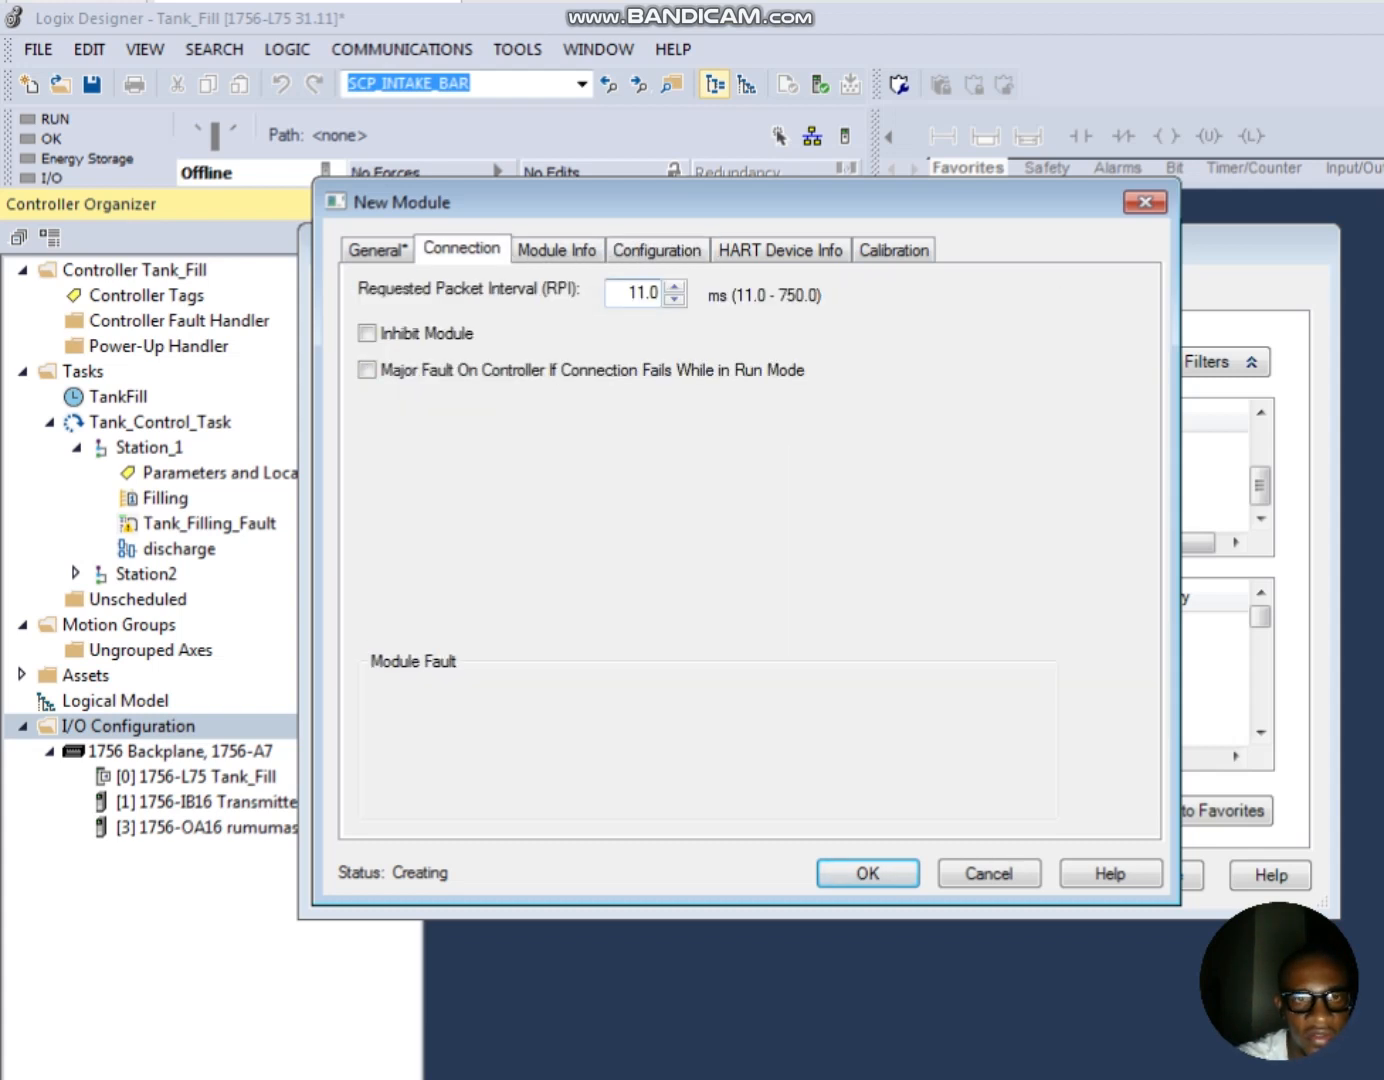
click(658, 248)
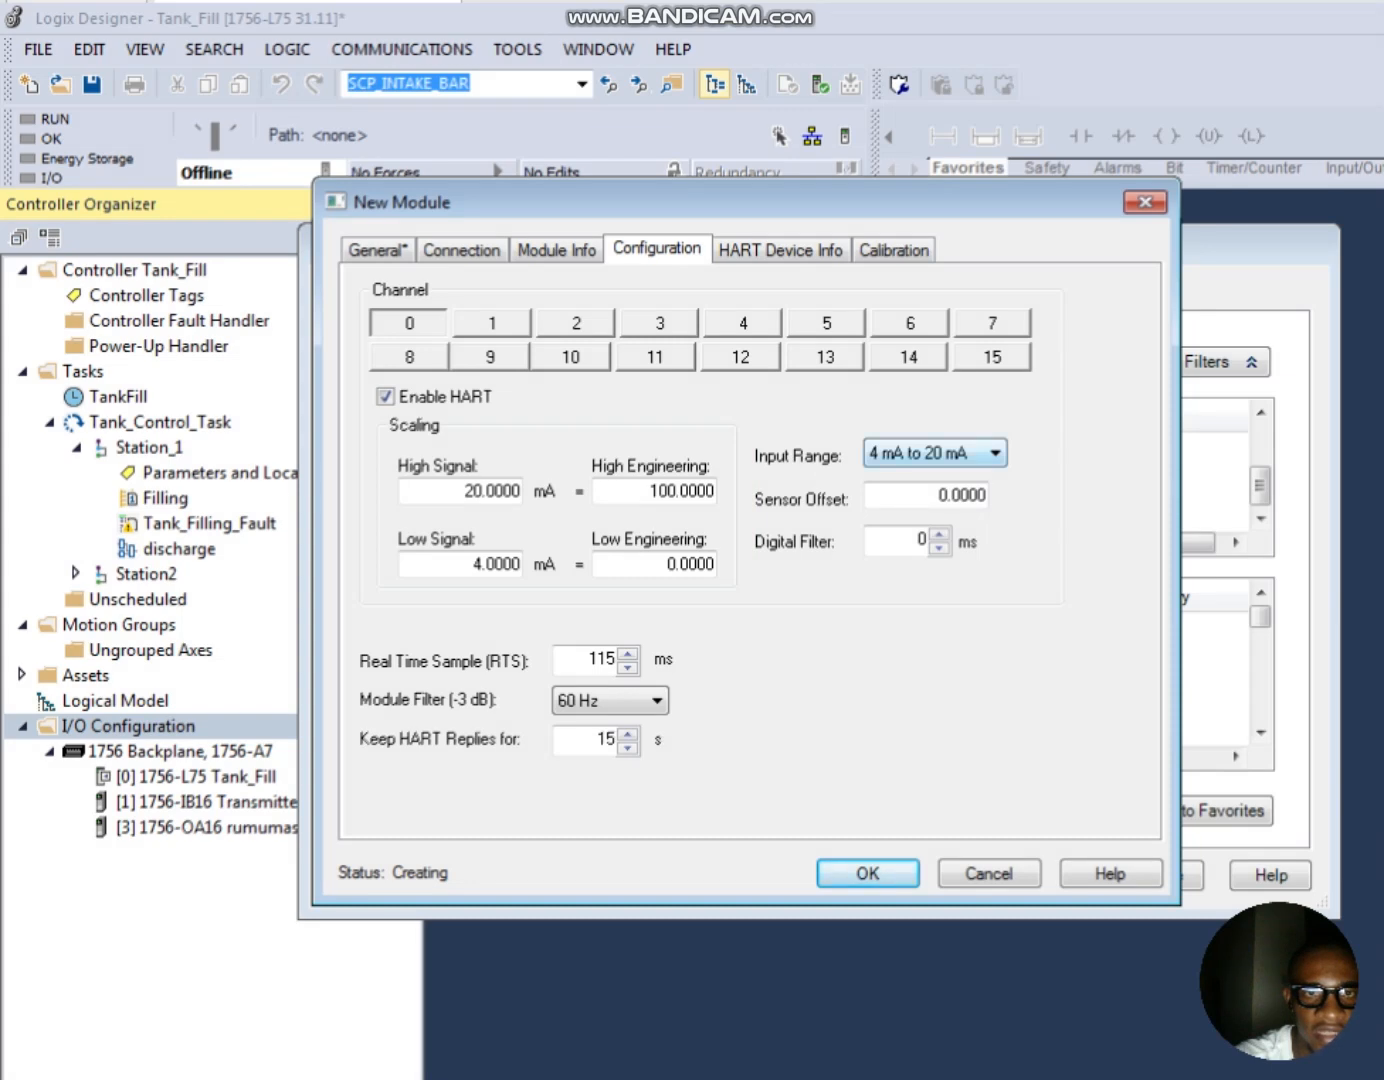
click(993, 454)
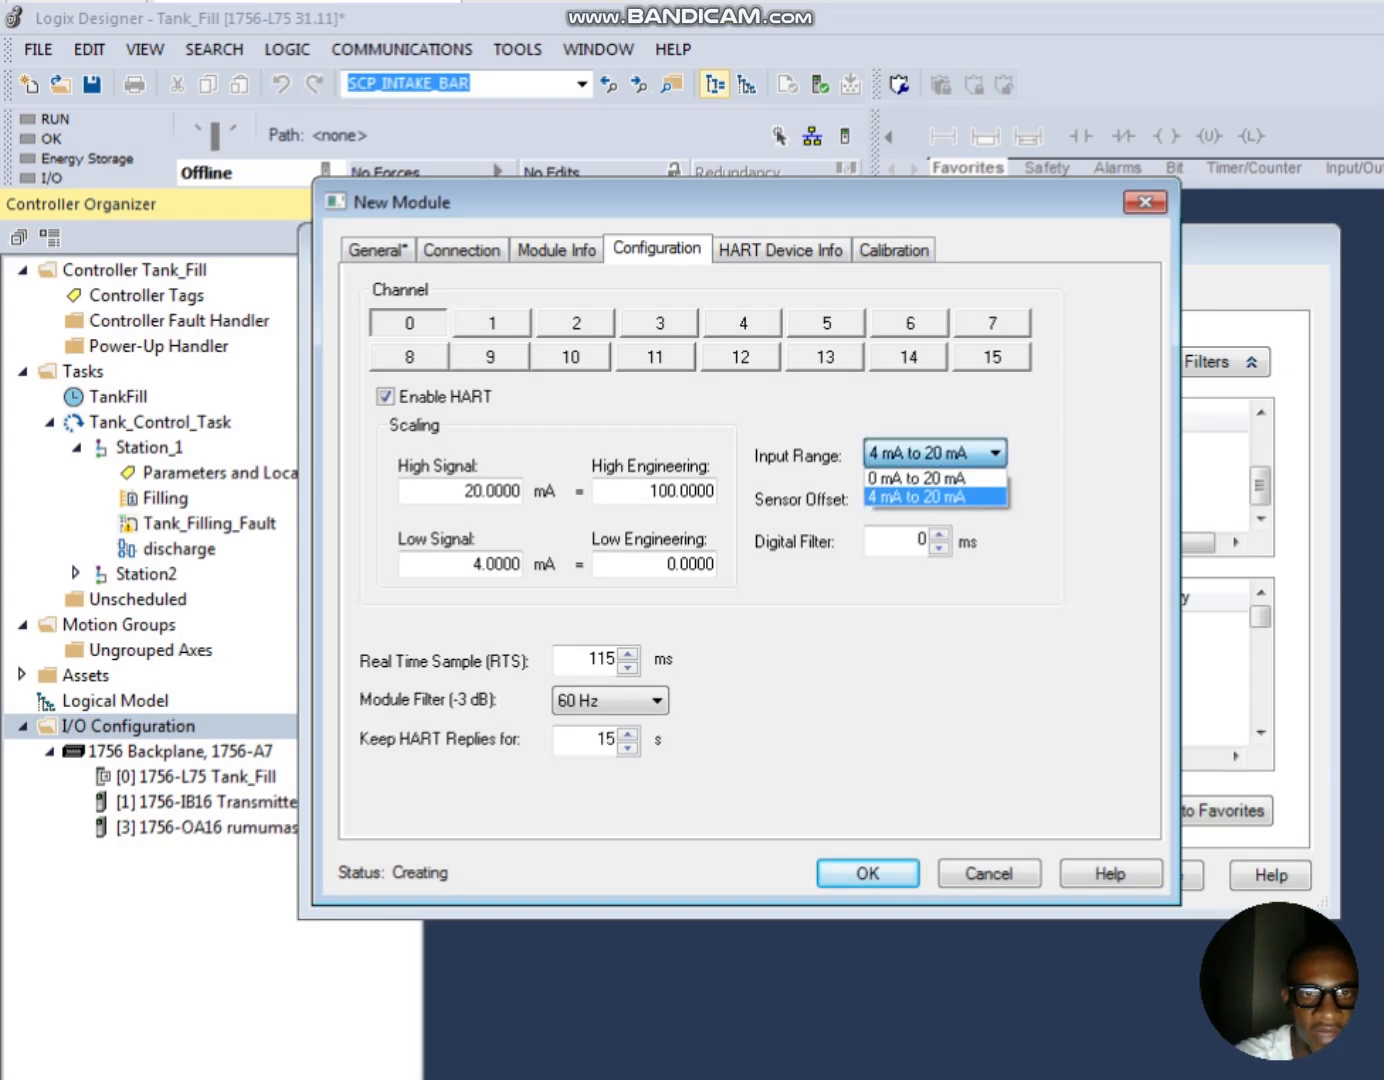
click(938, 497)
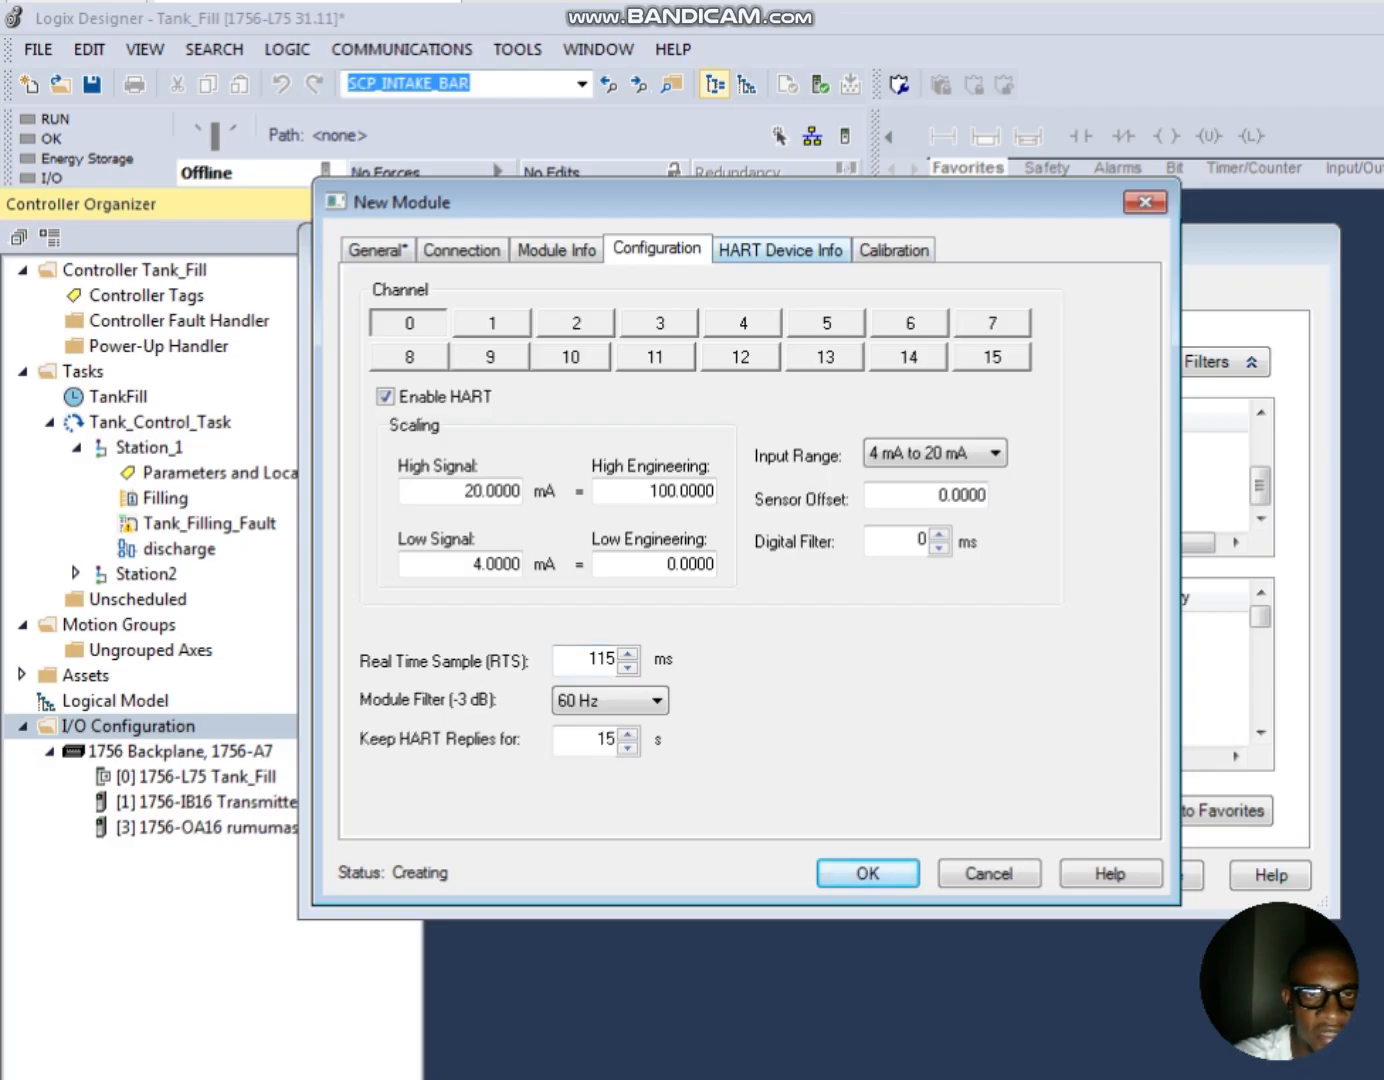
Step: Check the input module's calibration settings, accept the new module and close the module catalog
click(894, 249)
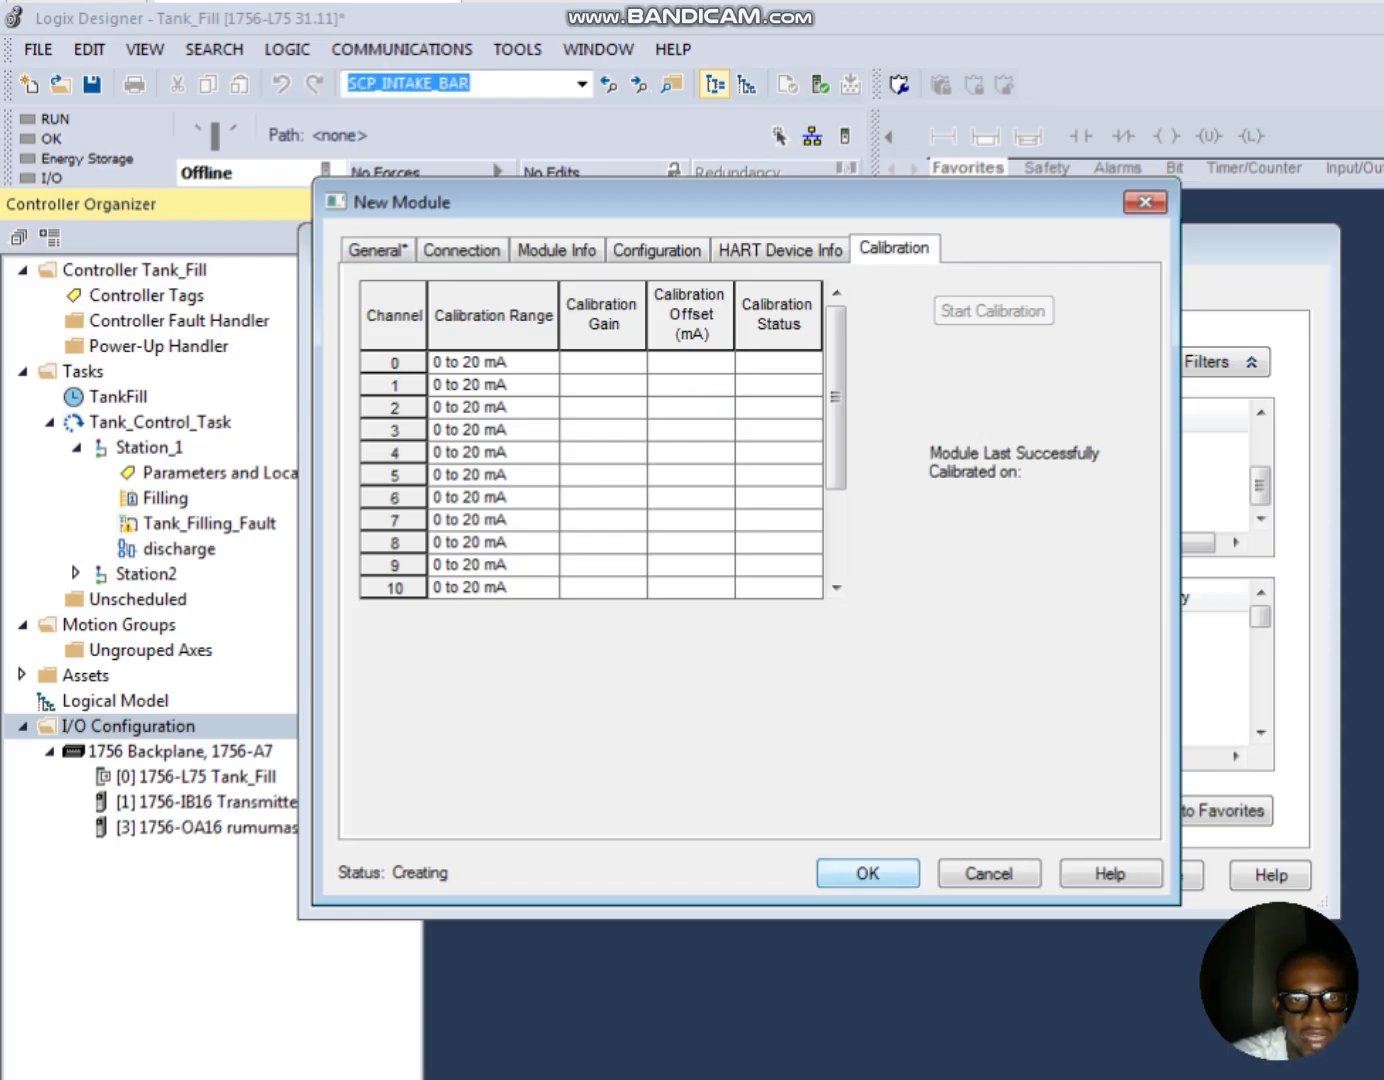
click(867, 873)
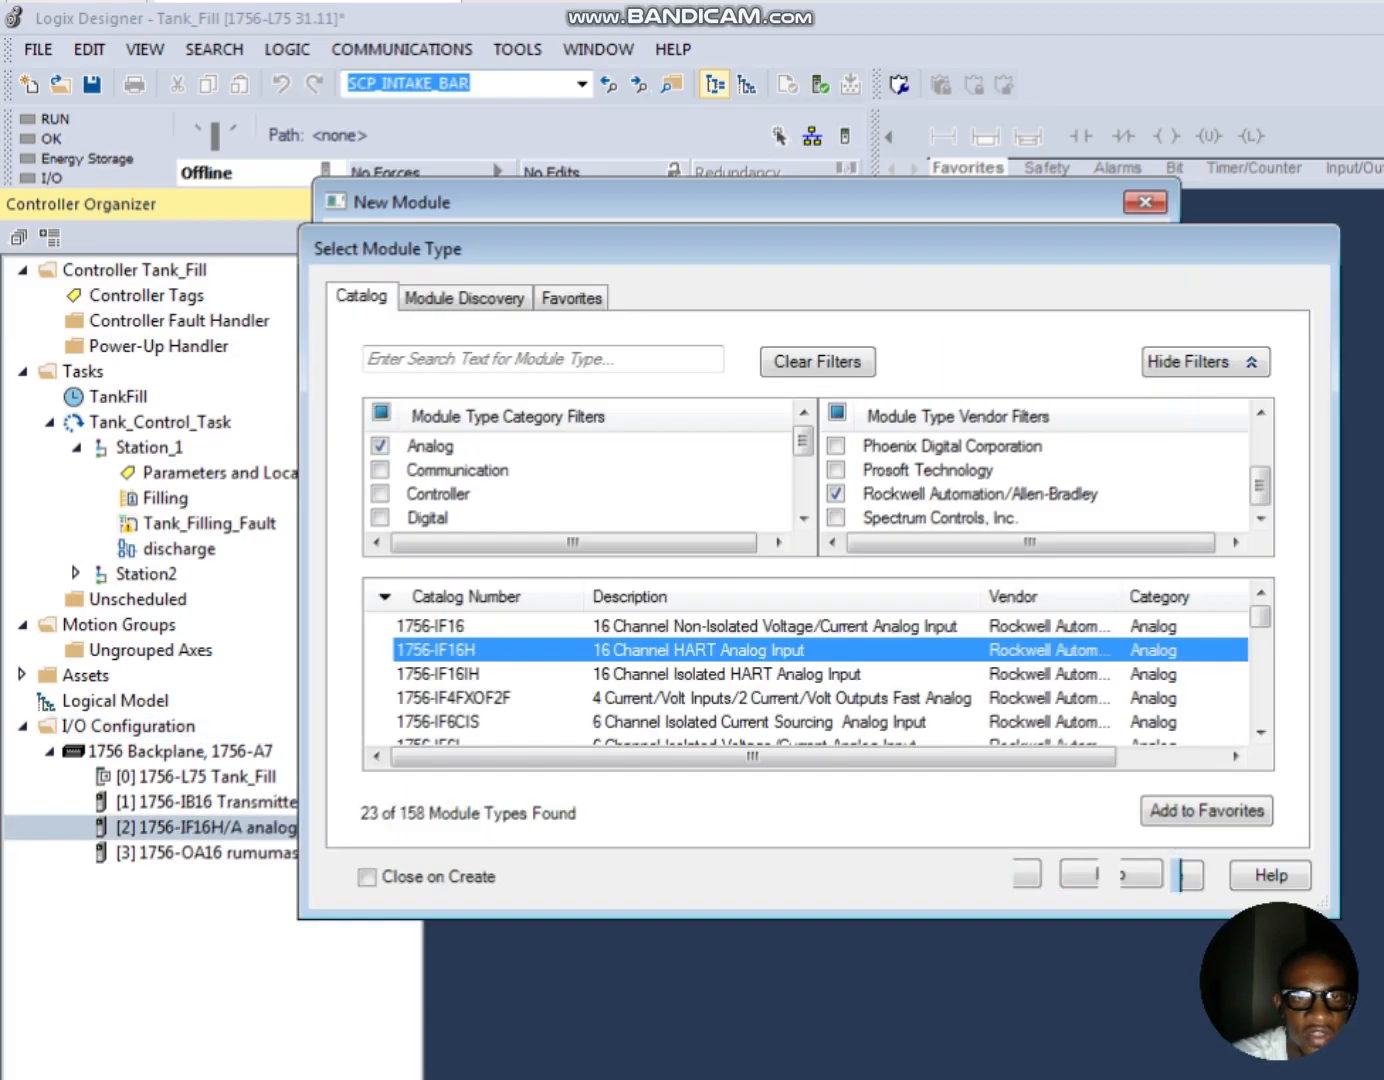
click(1162, 874)
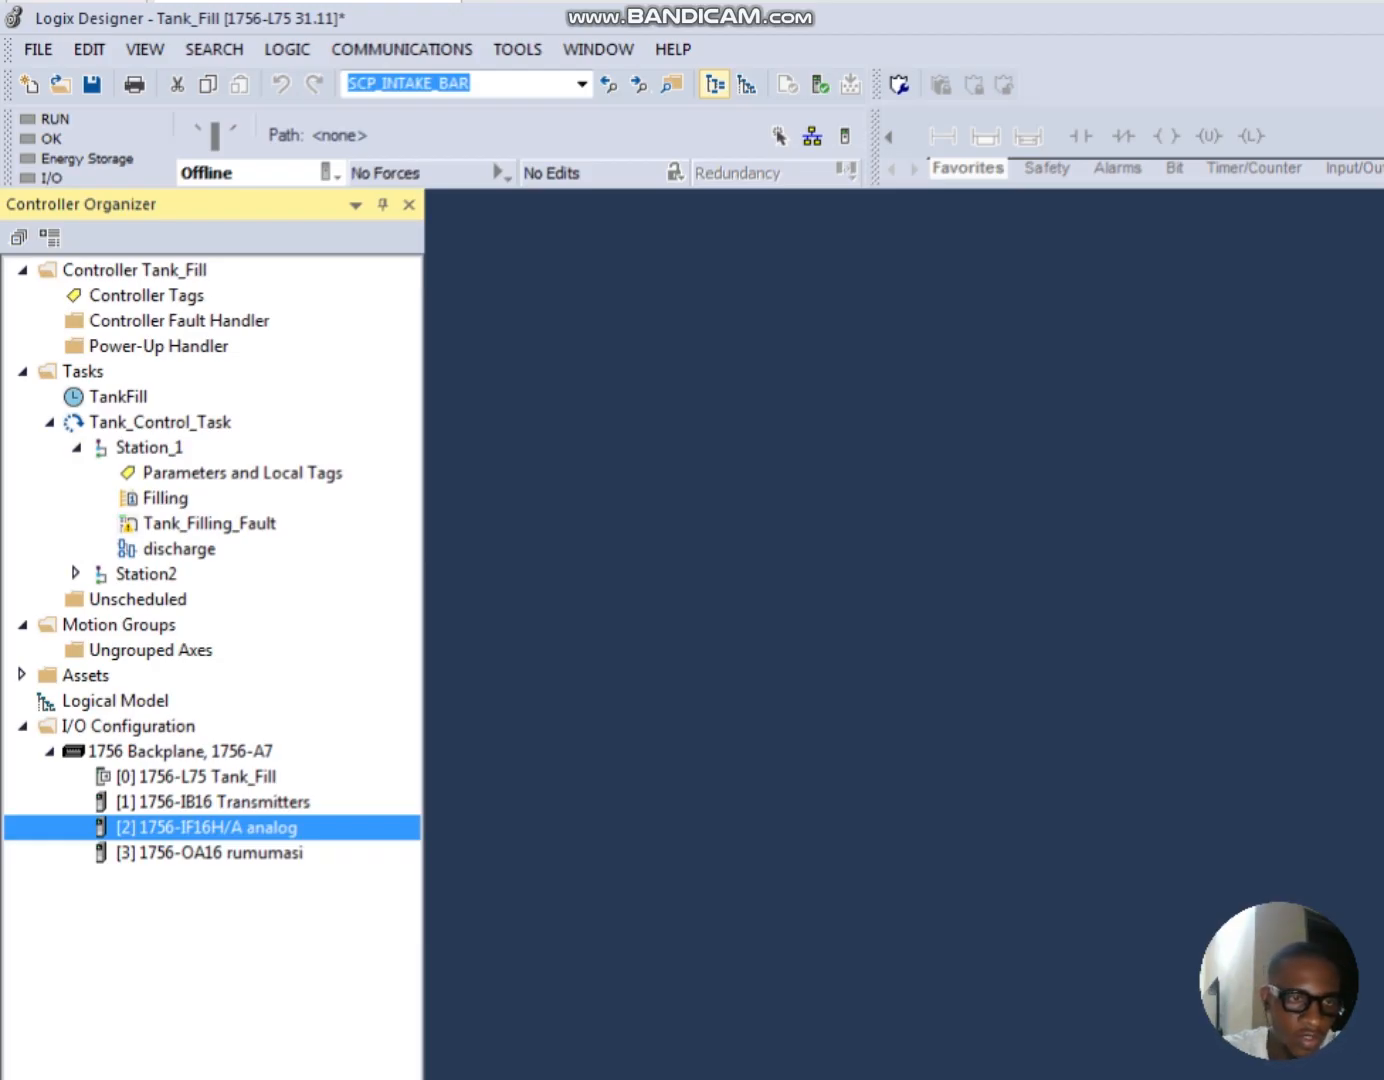
Step: Start adding another module under I/O Configuration, limiting the catalog to the Analog category and the Rockwell Automation/Allen-Bradley vendor
click(127, 727)
right_click(125, 725)
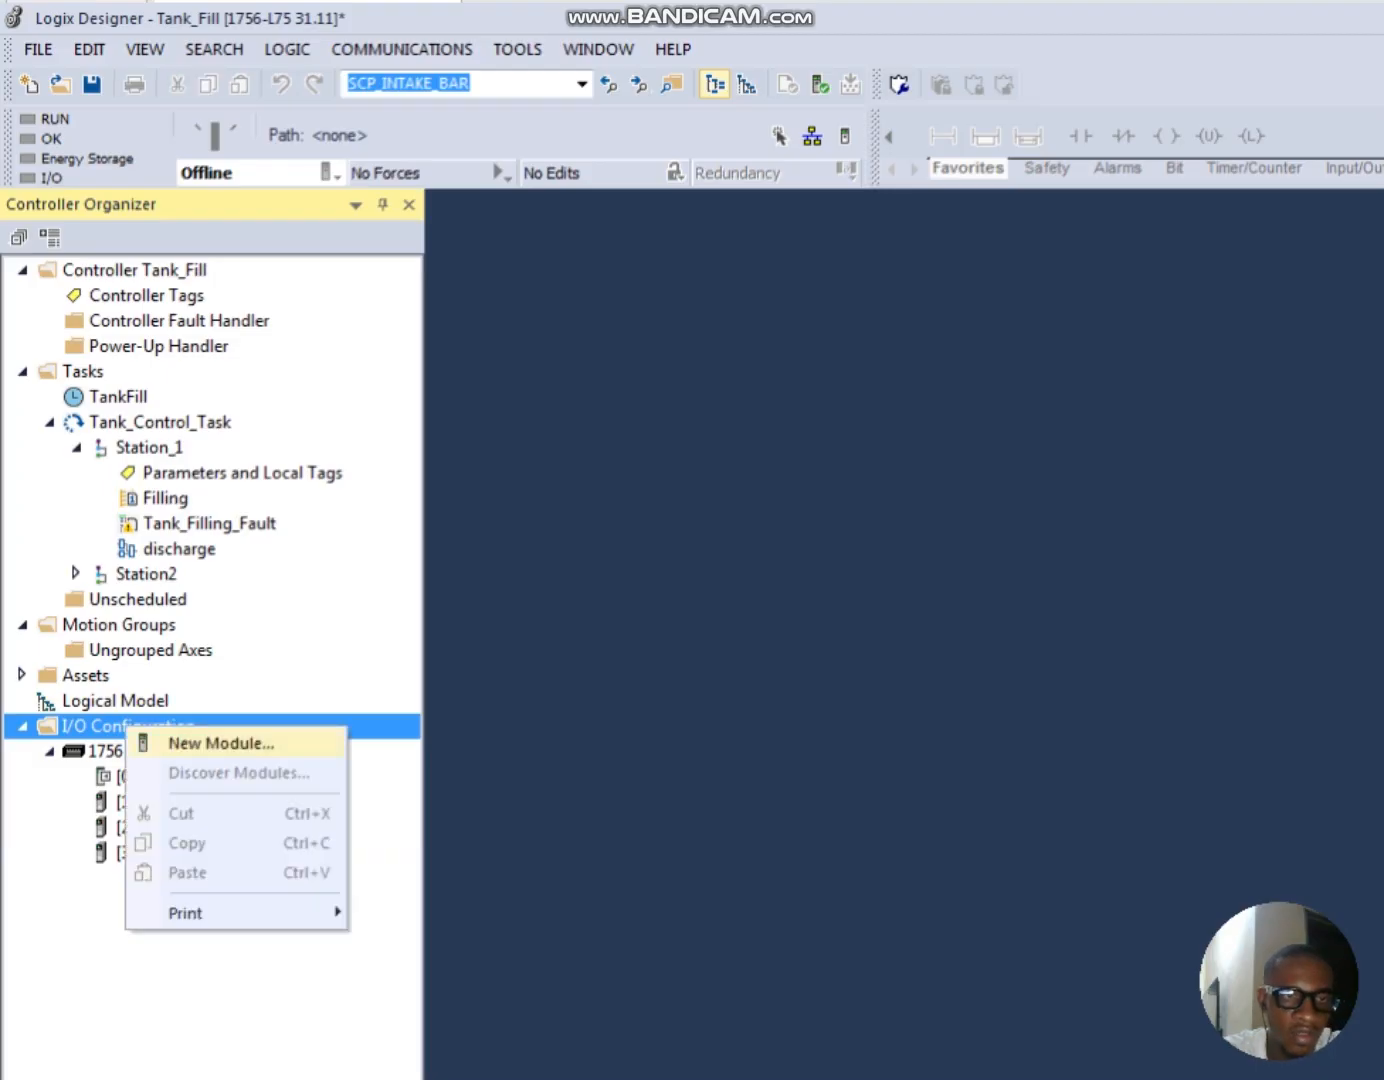
click(219, 743)
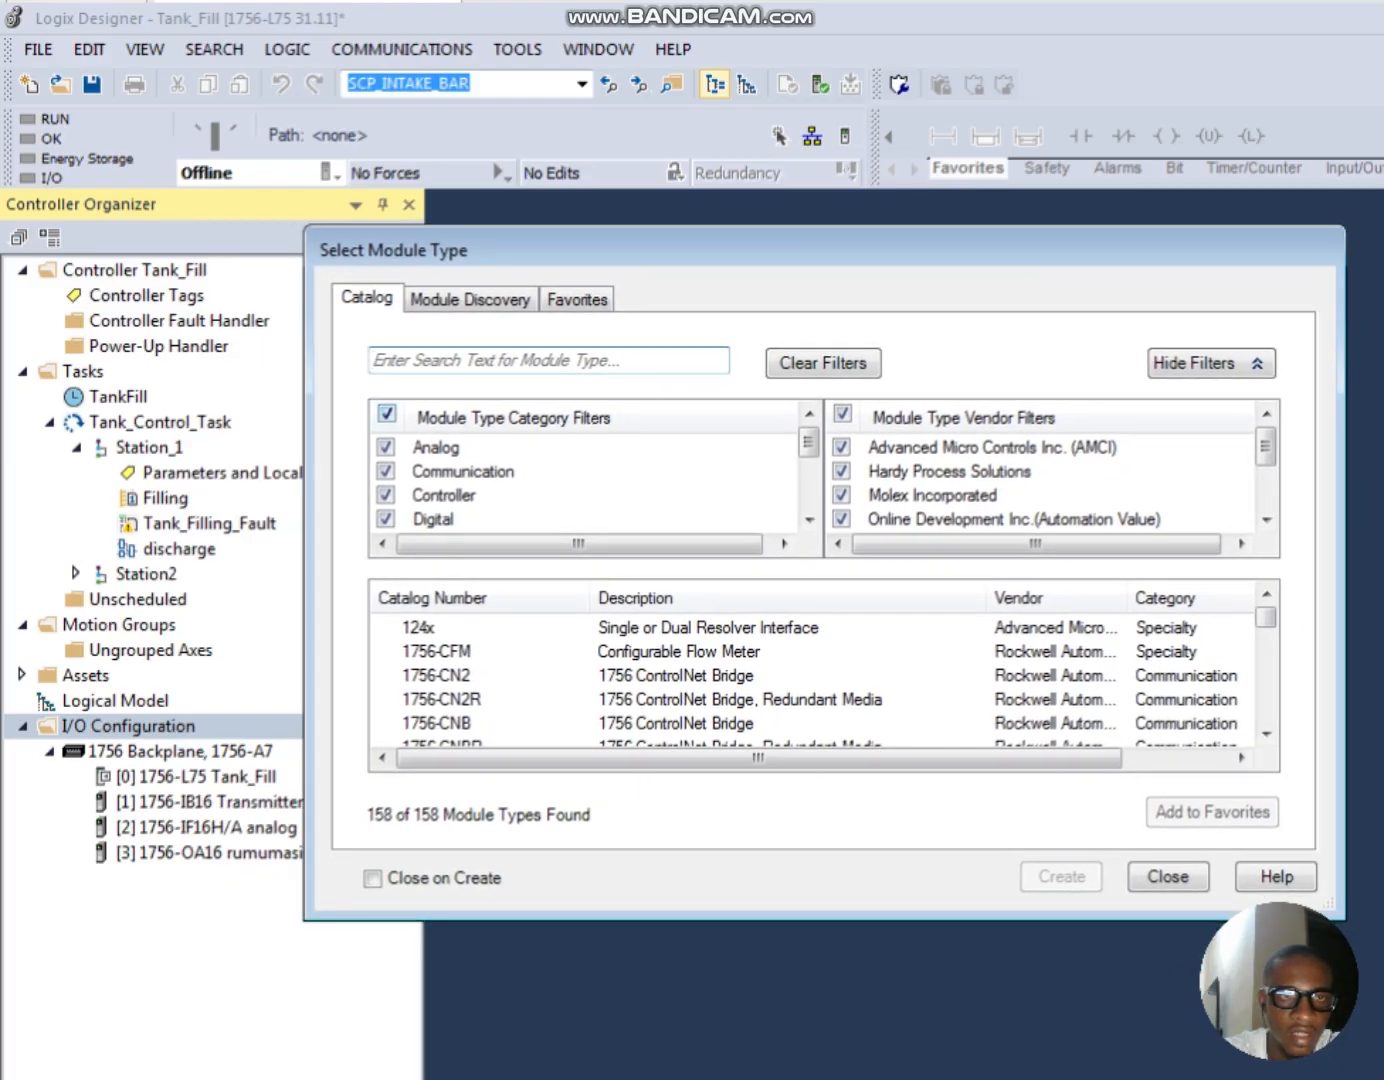
click(387, 413)
click(843, 413)
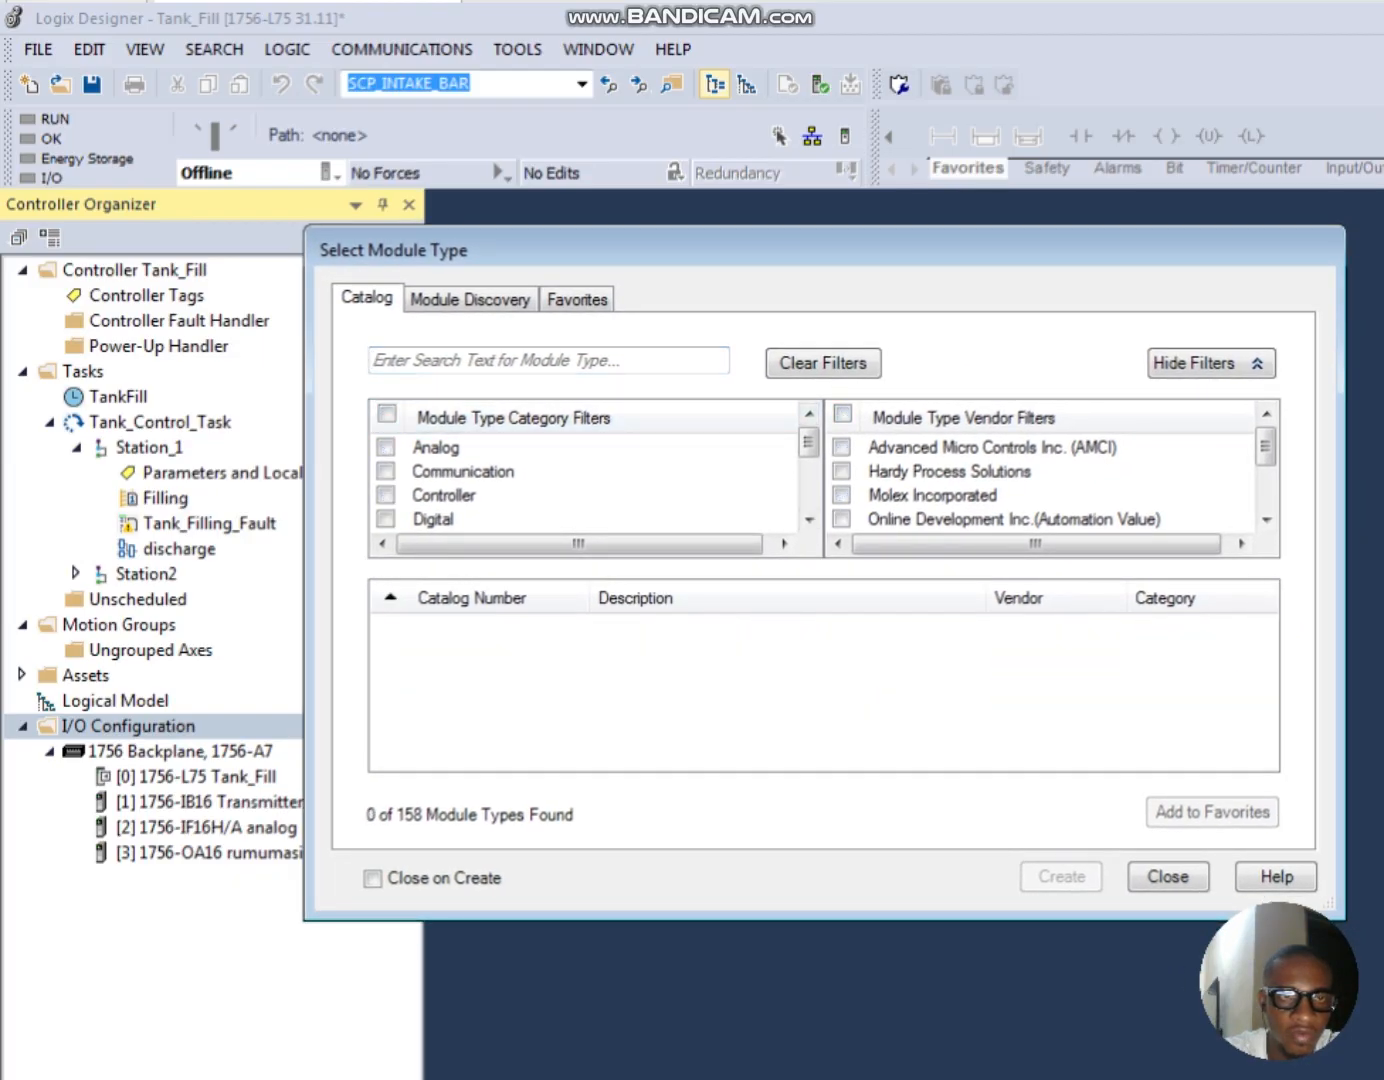
click(386, 446)
click(1266, 494)
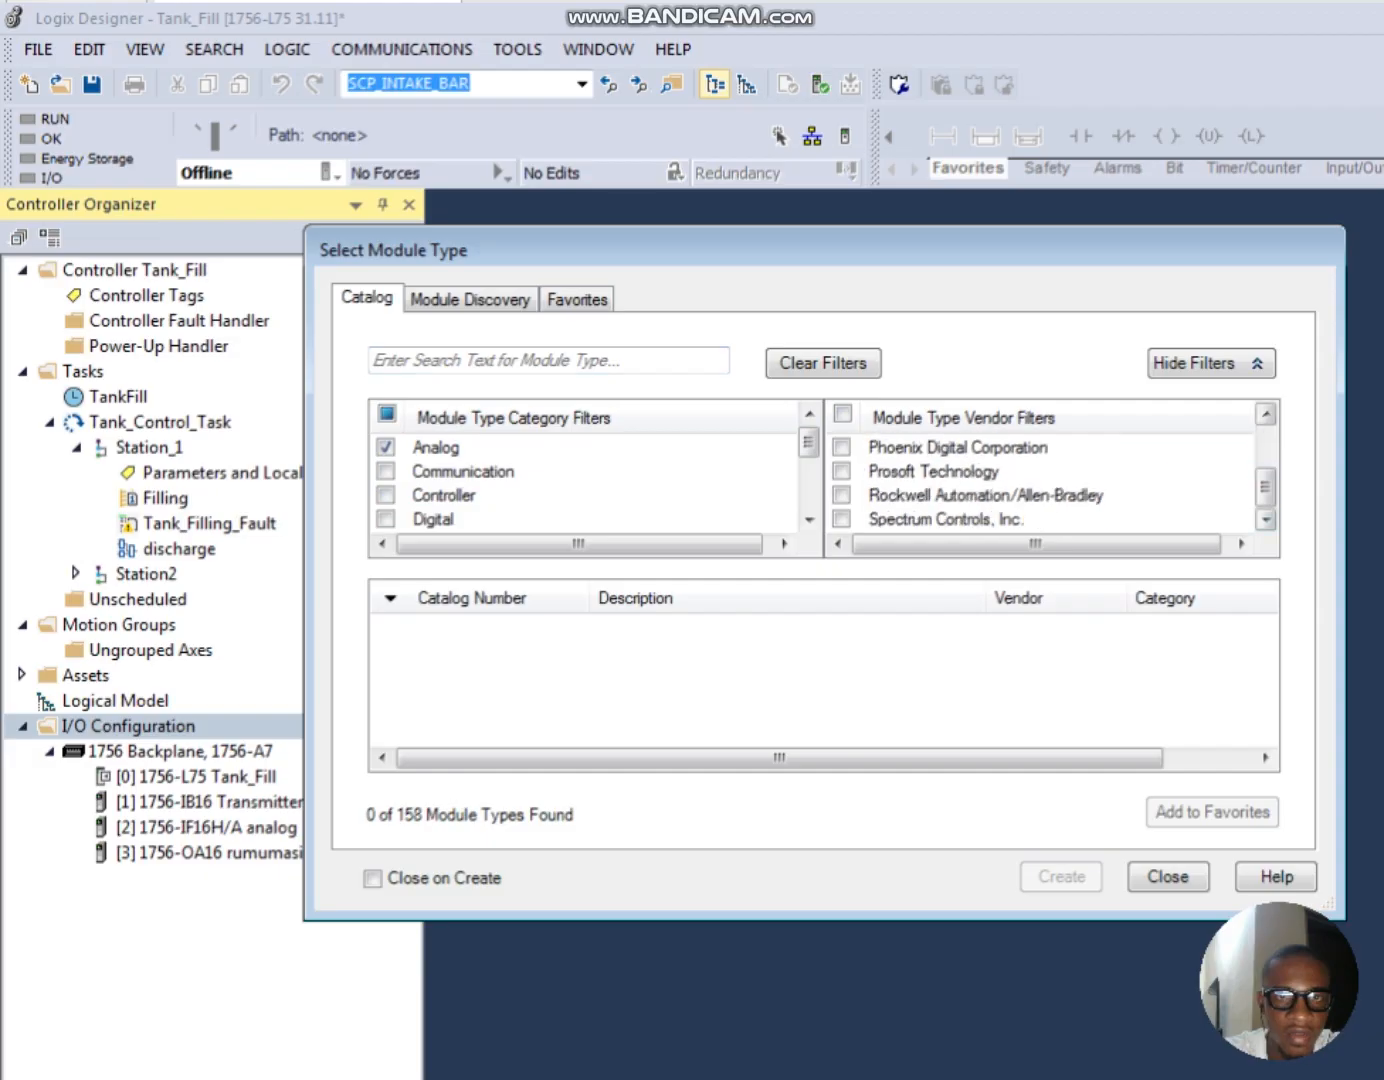
click(842, 495)
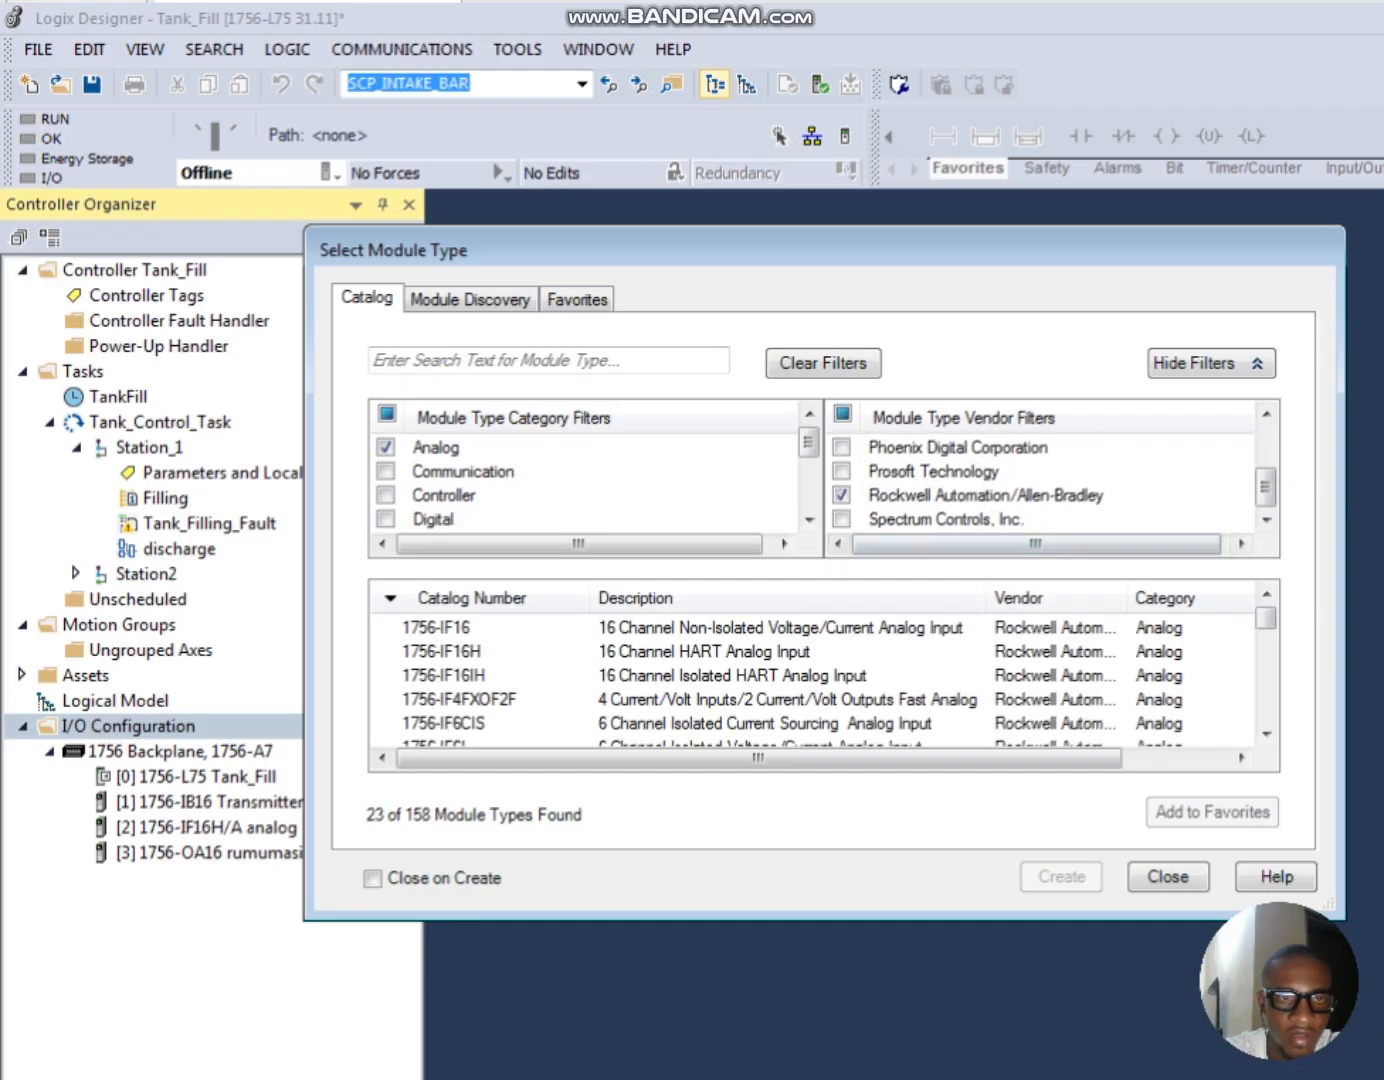
Step: Find the 1756-OF8H 8 Channel HART Analog Output in the catalog, create it and name the module output
scroll(820, 675, down, 3)
scroll(820, 675, down, 2)
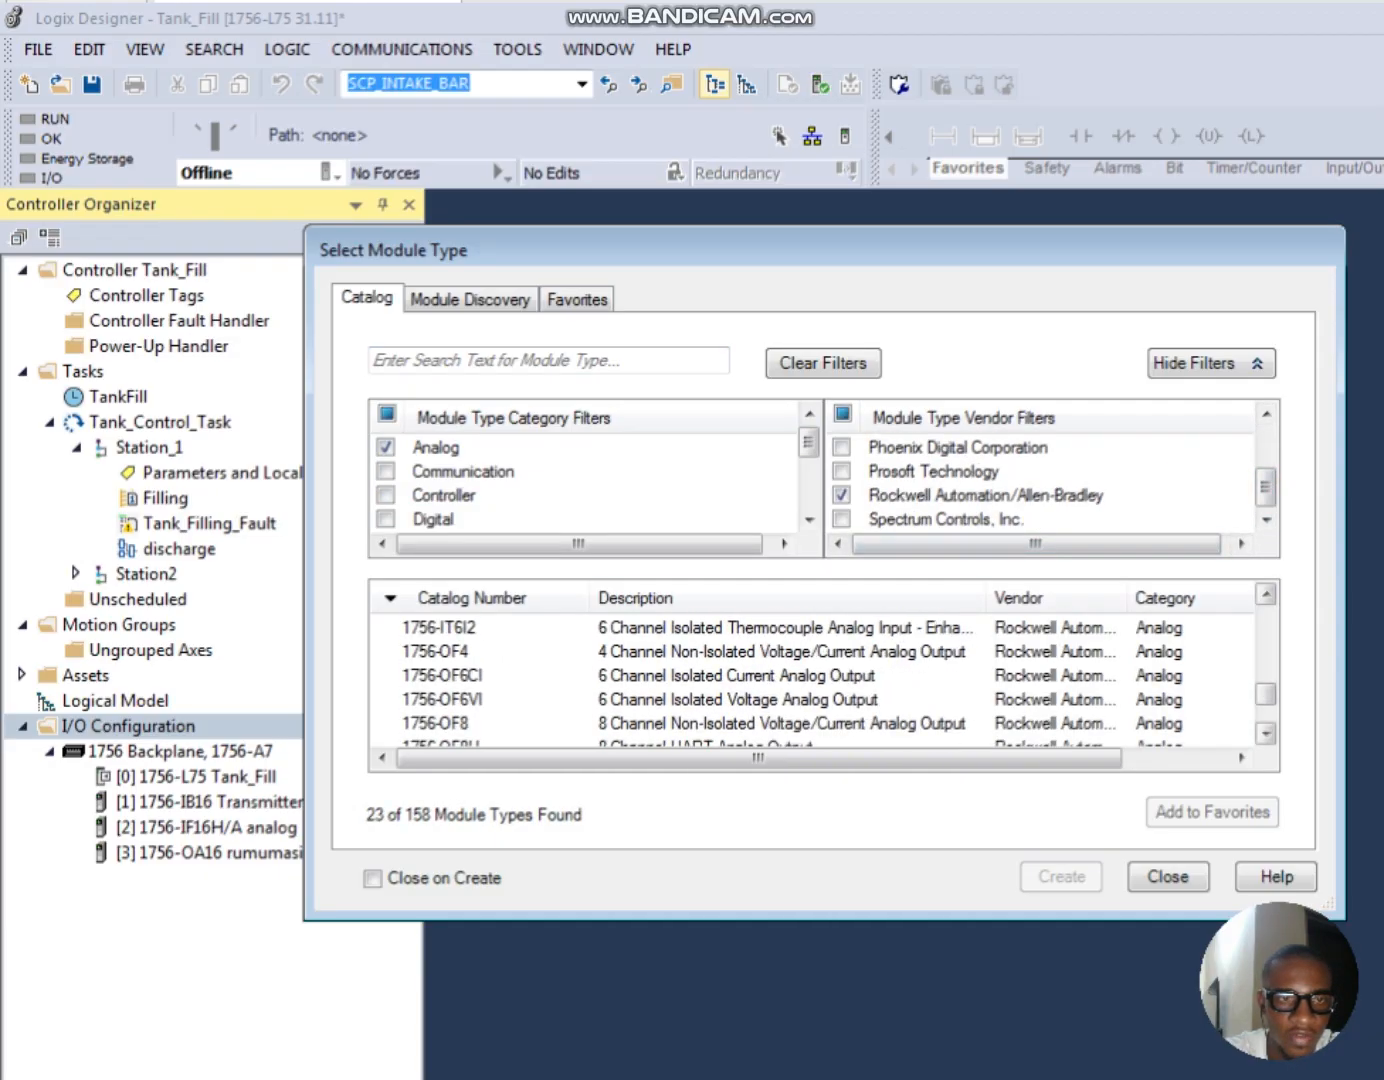
scroll(819, 674, up, 2)
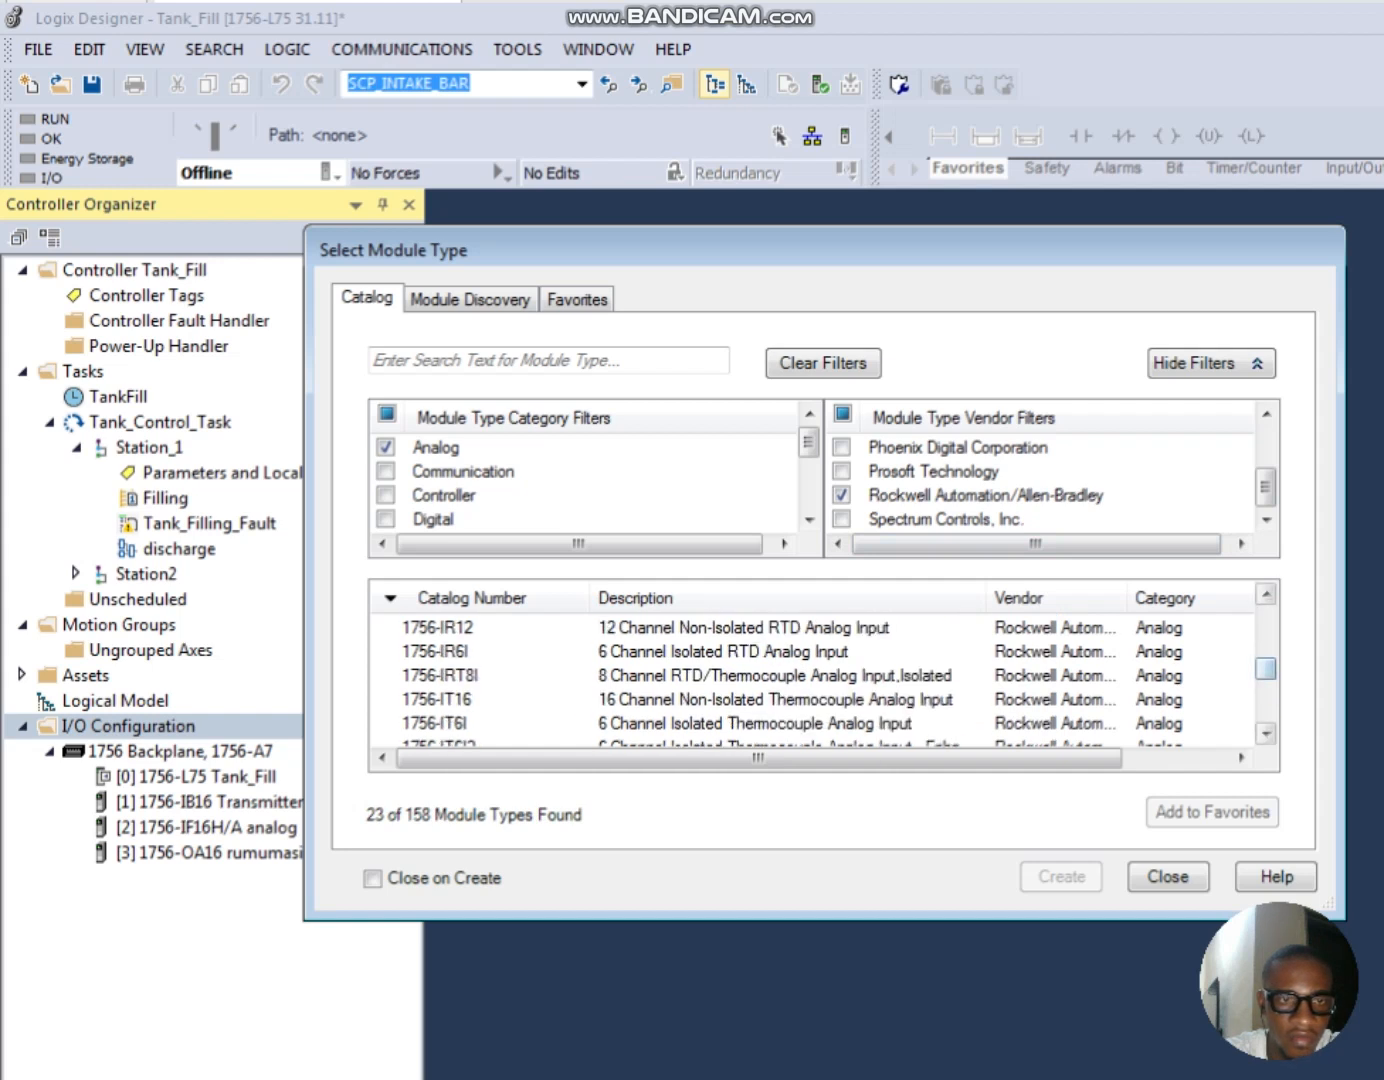
click(1267, 734)
click(1267, 734)
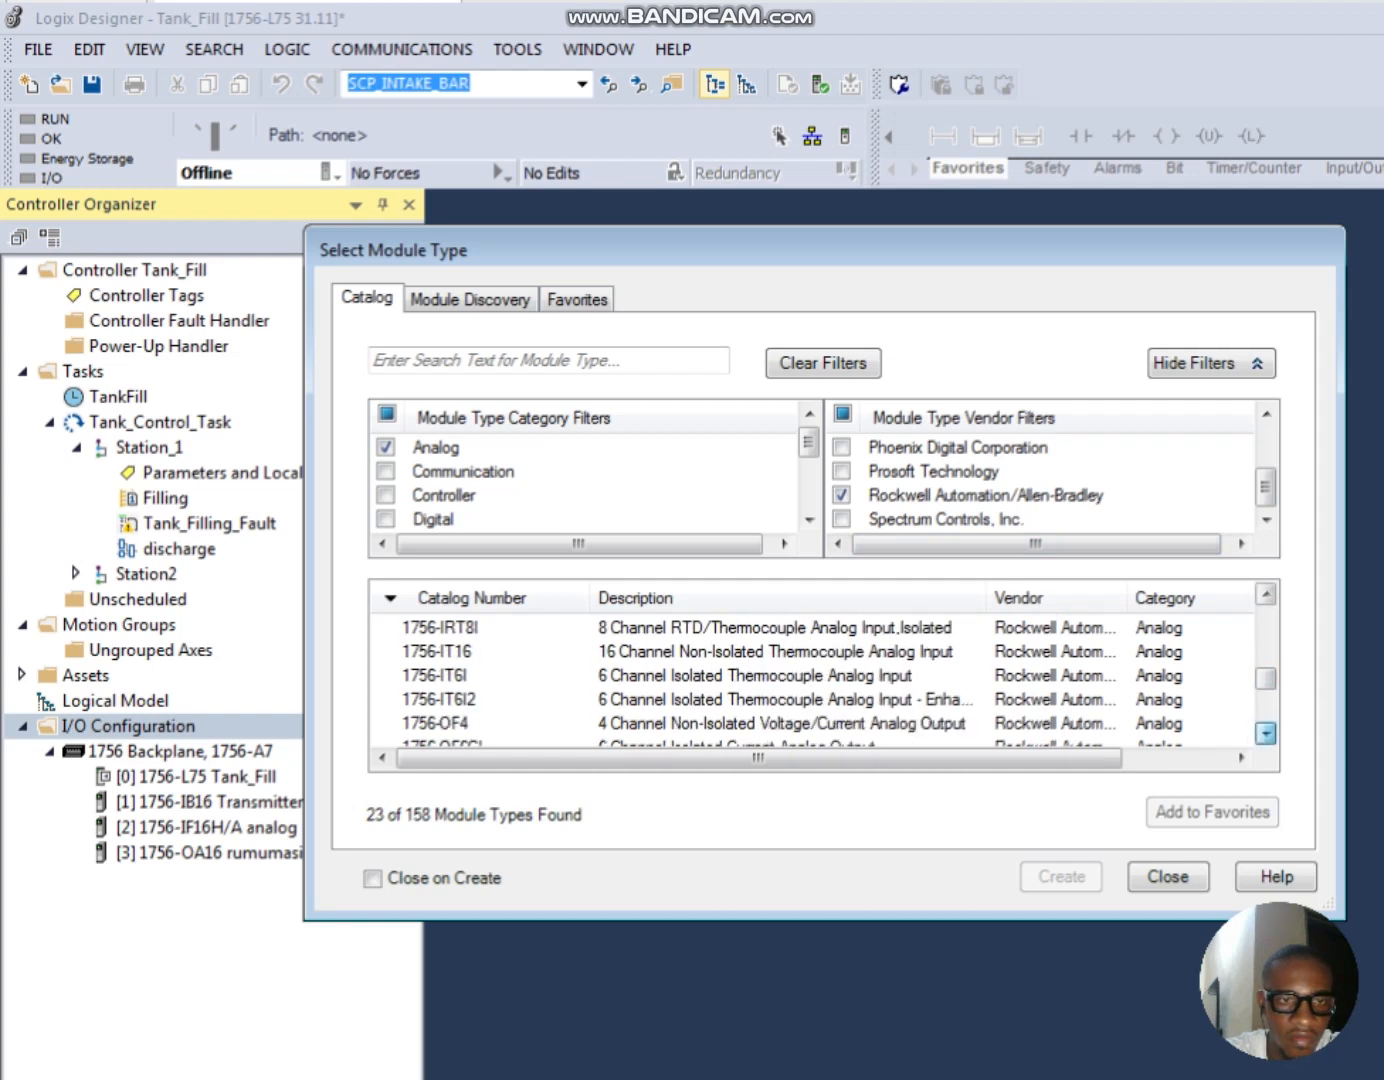
click(1266, 734)
click(1267, 735)
click(1266, 735)
click(1266, 734)
click(1266, 734)
click(1267, 734)
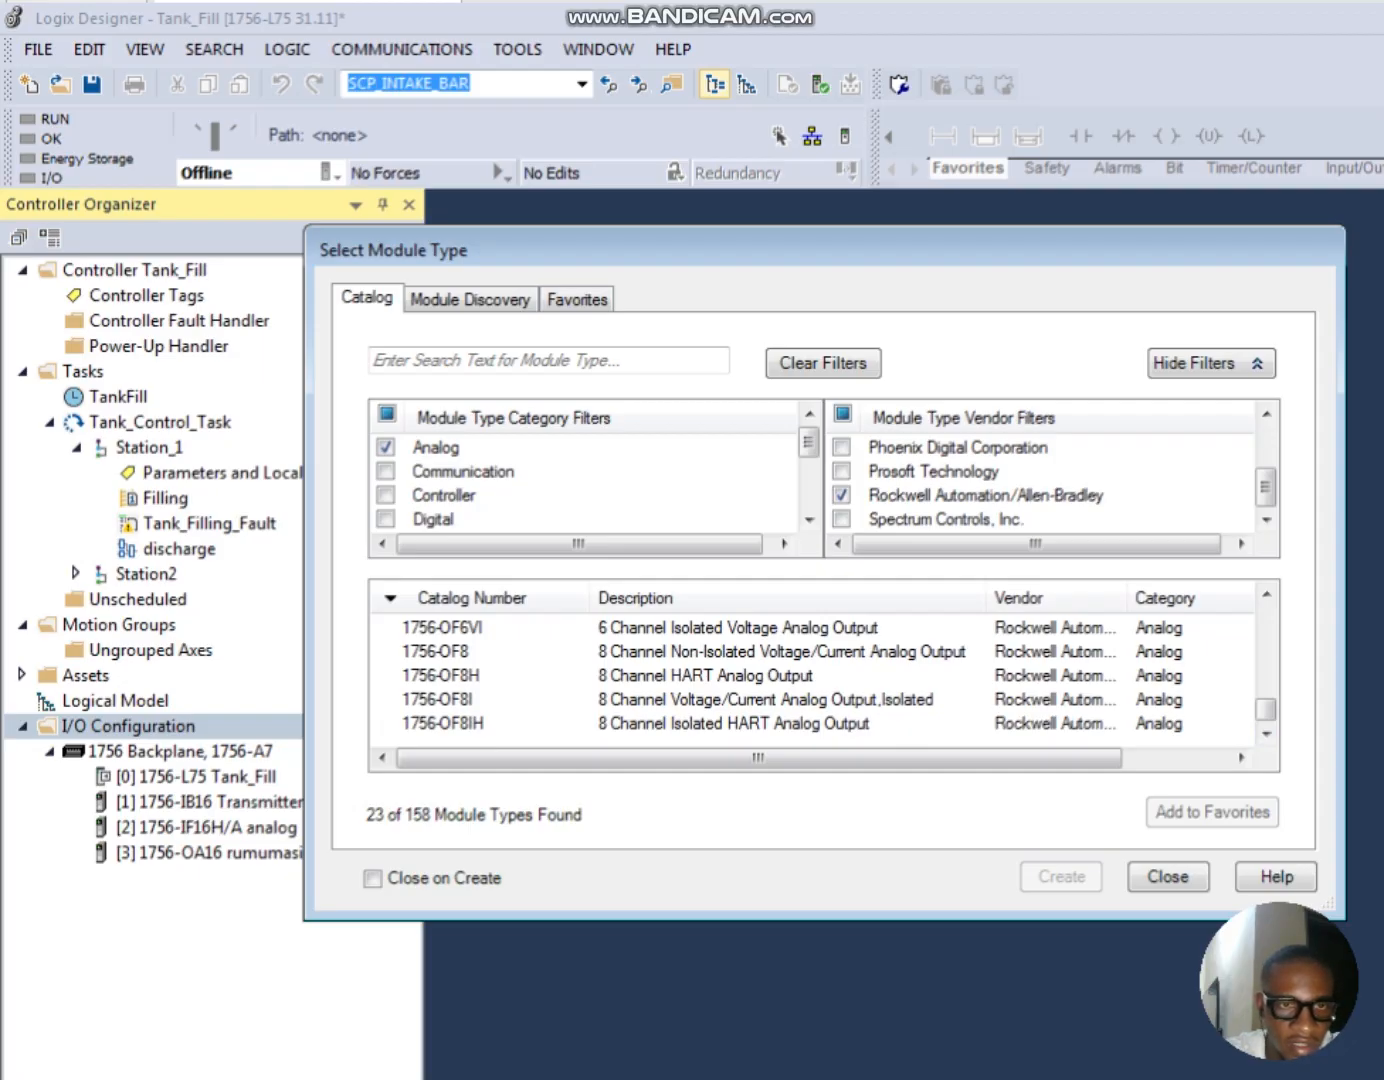
click(706, 675)
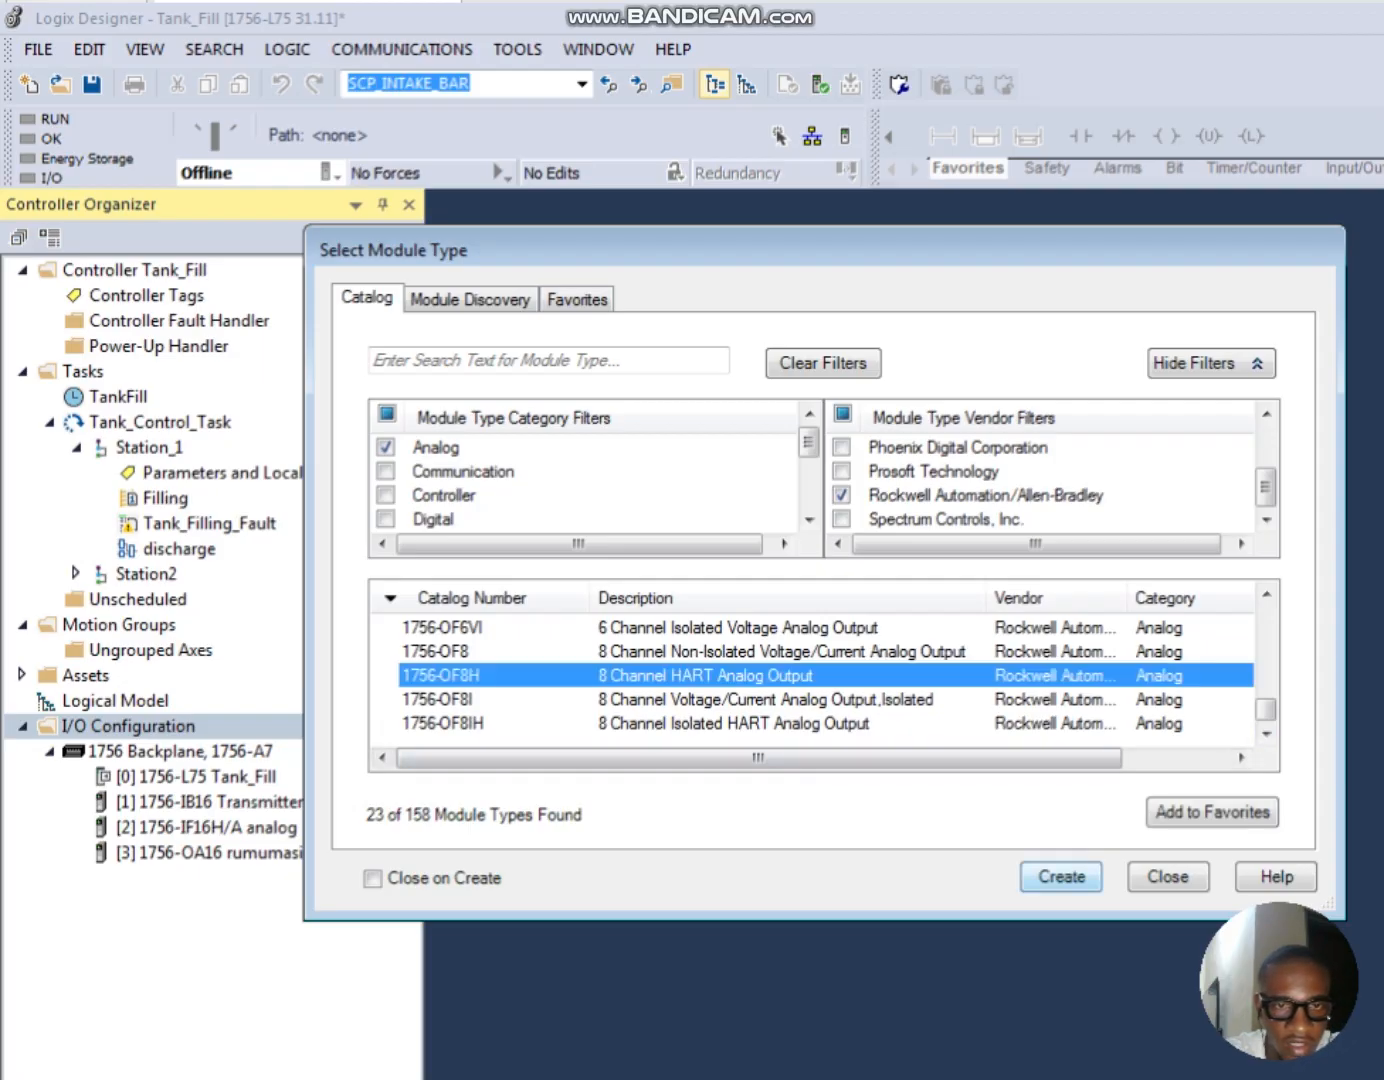
click(1061, 877)
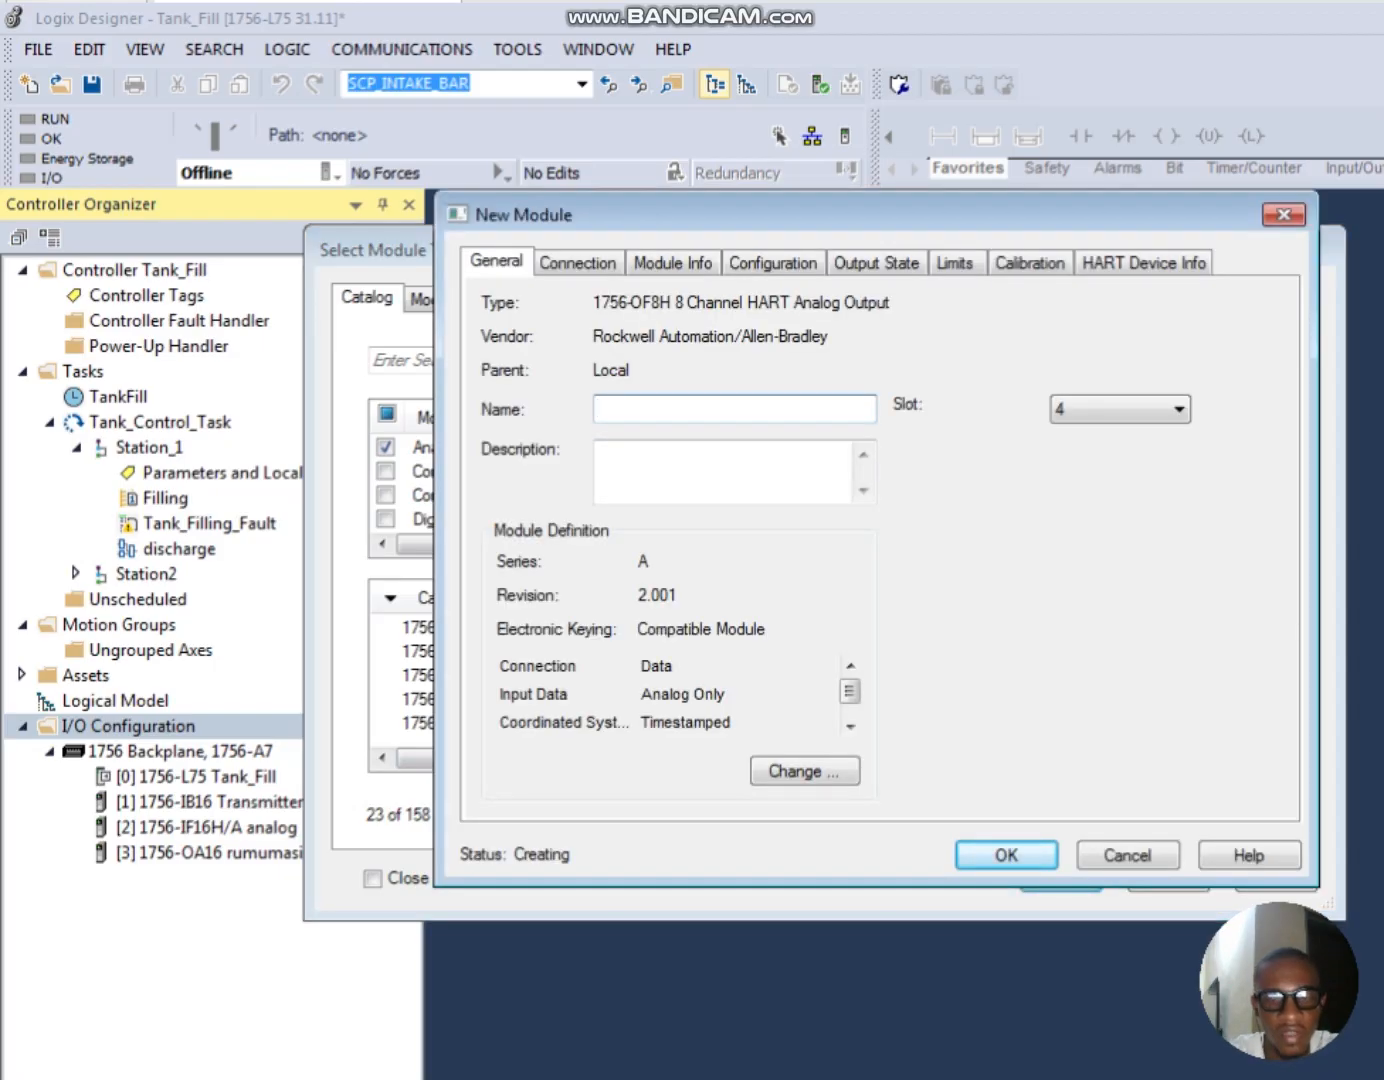
text(output)
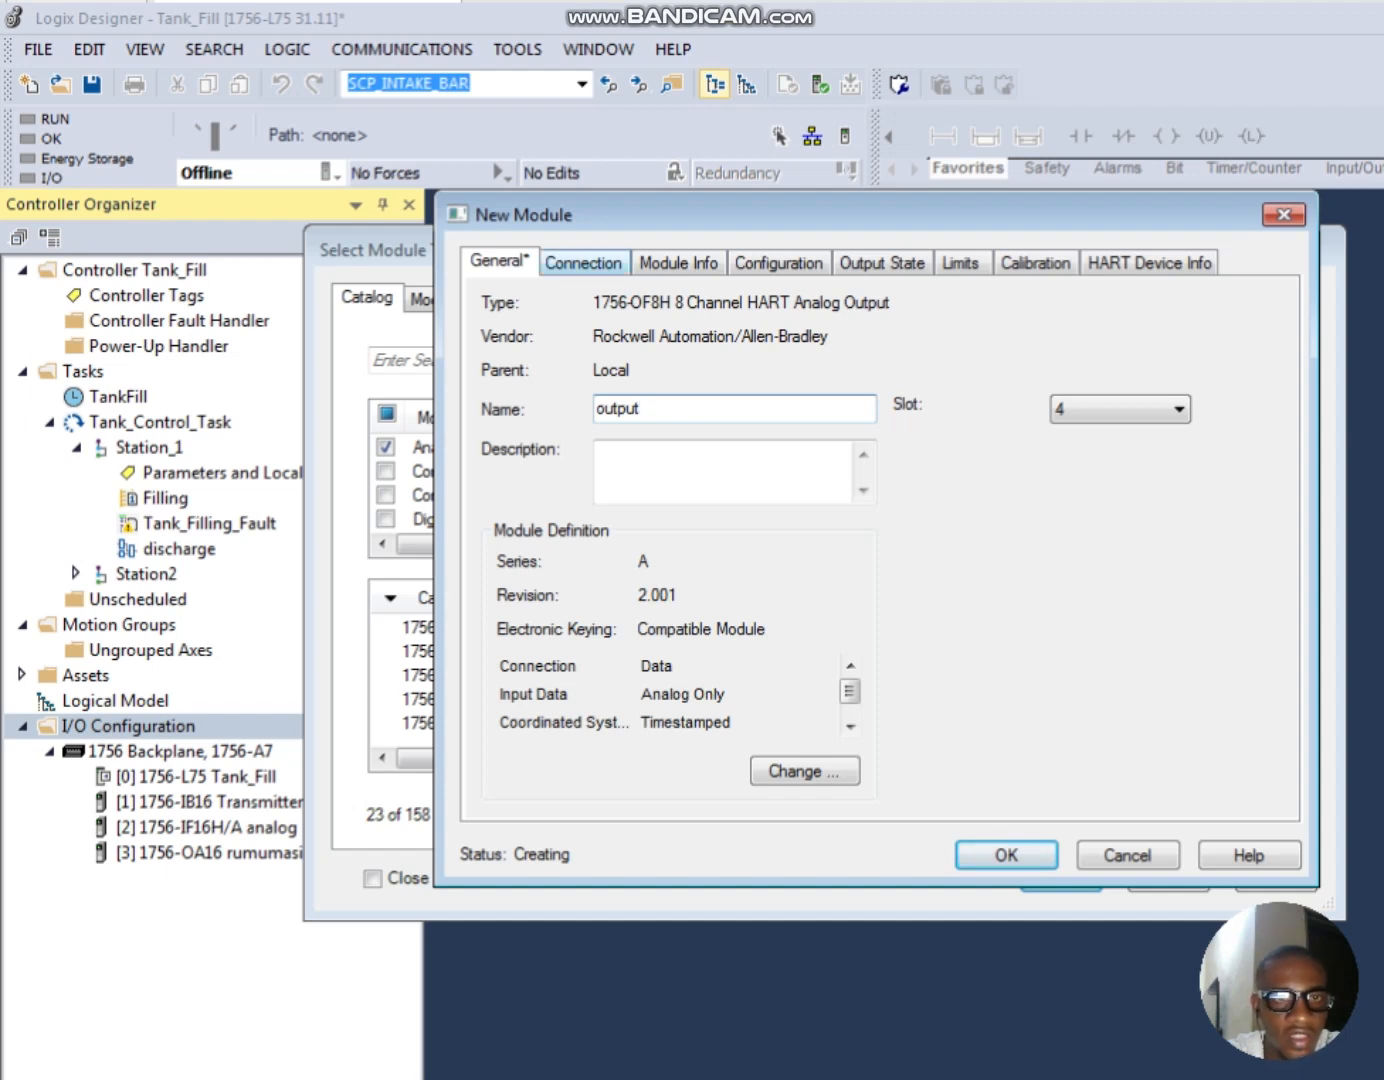
Step: Review the output module's connection and module info settings, and inspect the configuration of channels 1 to 3
click(583, 262)
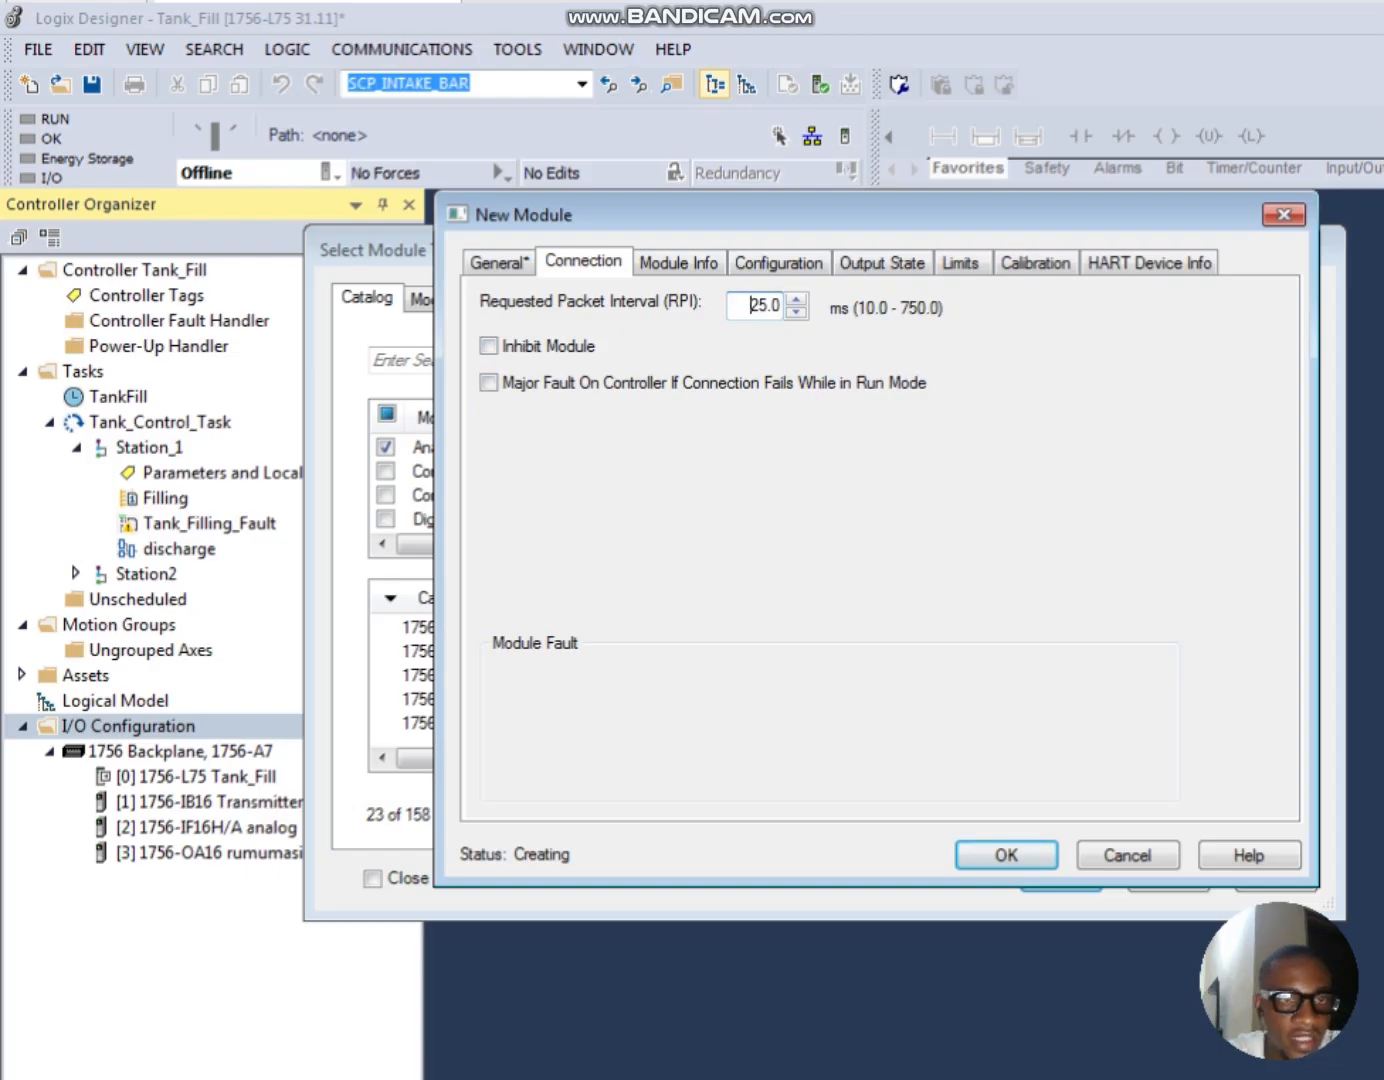
click(678, 262)
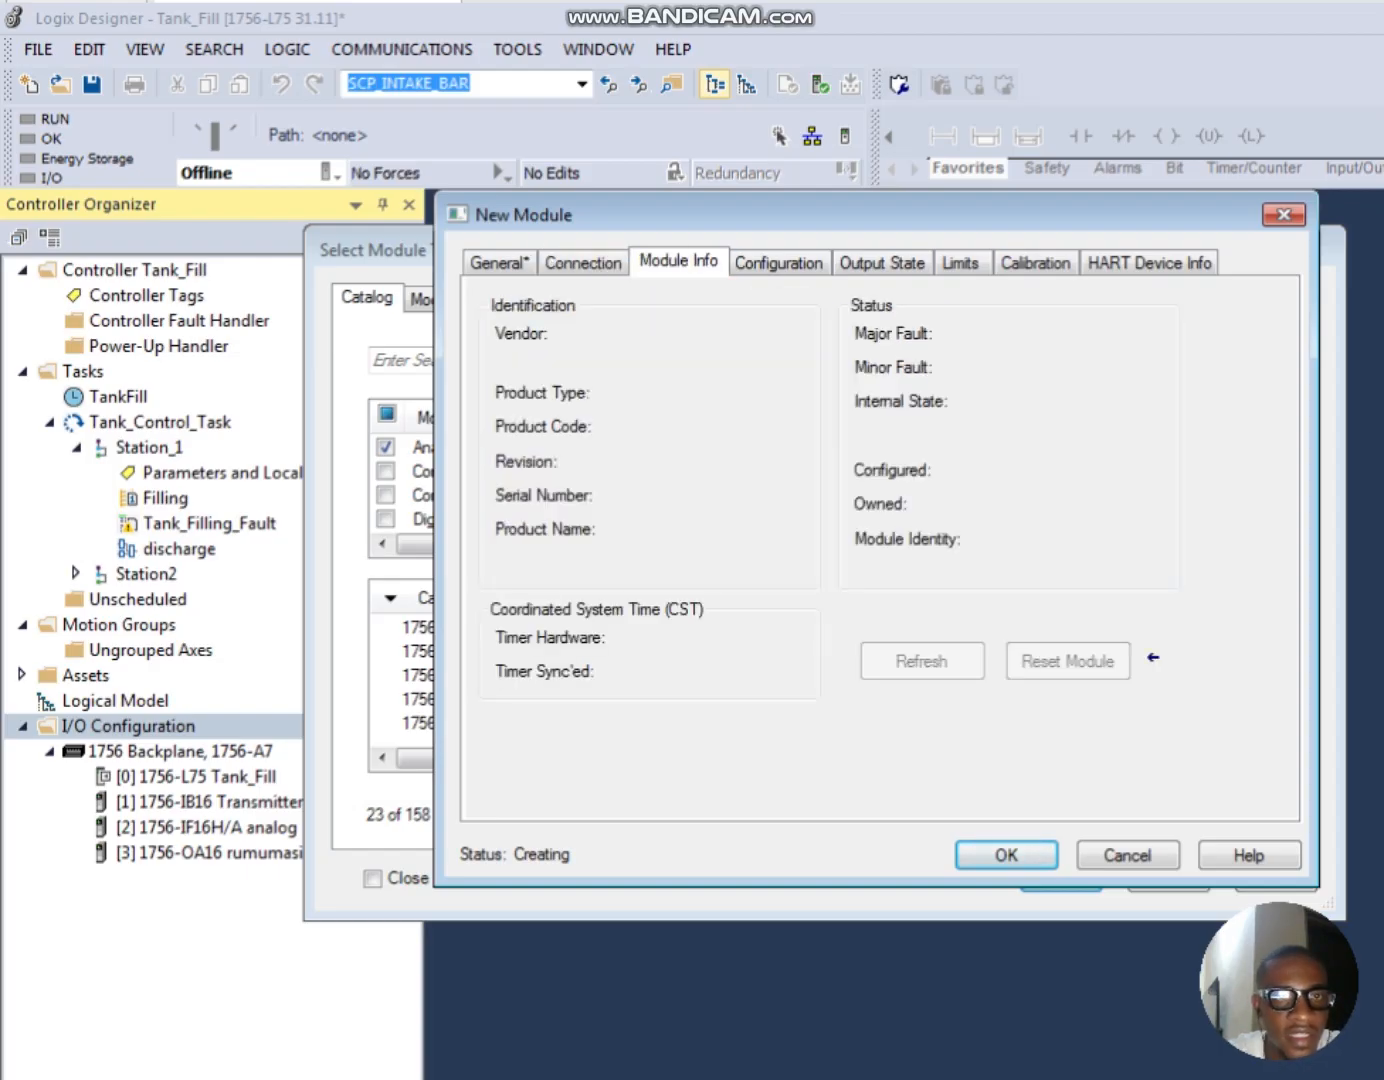
click(779, 261)
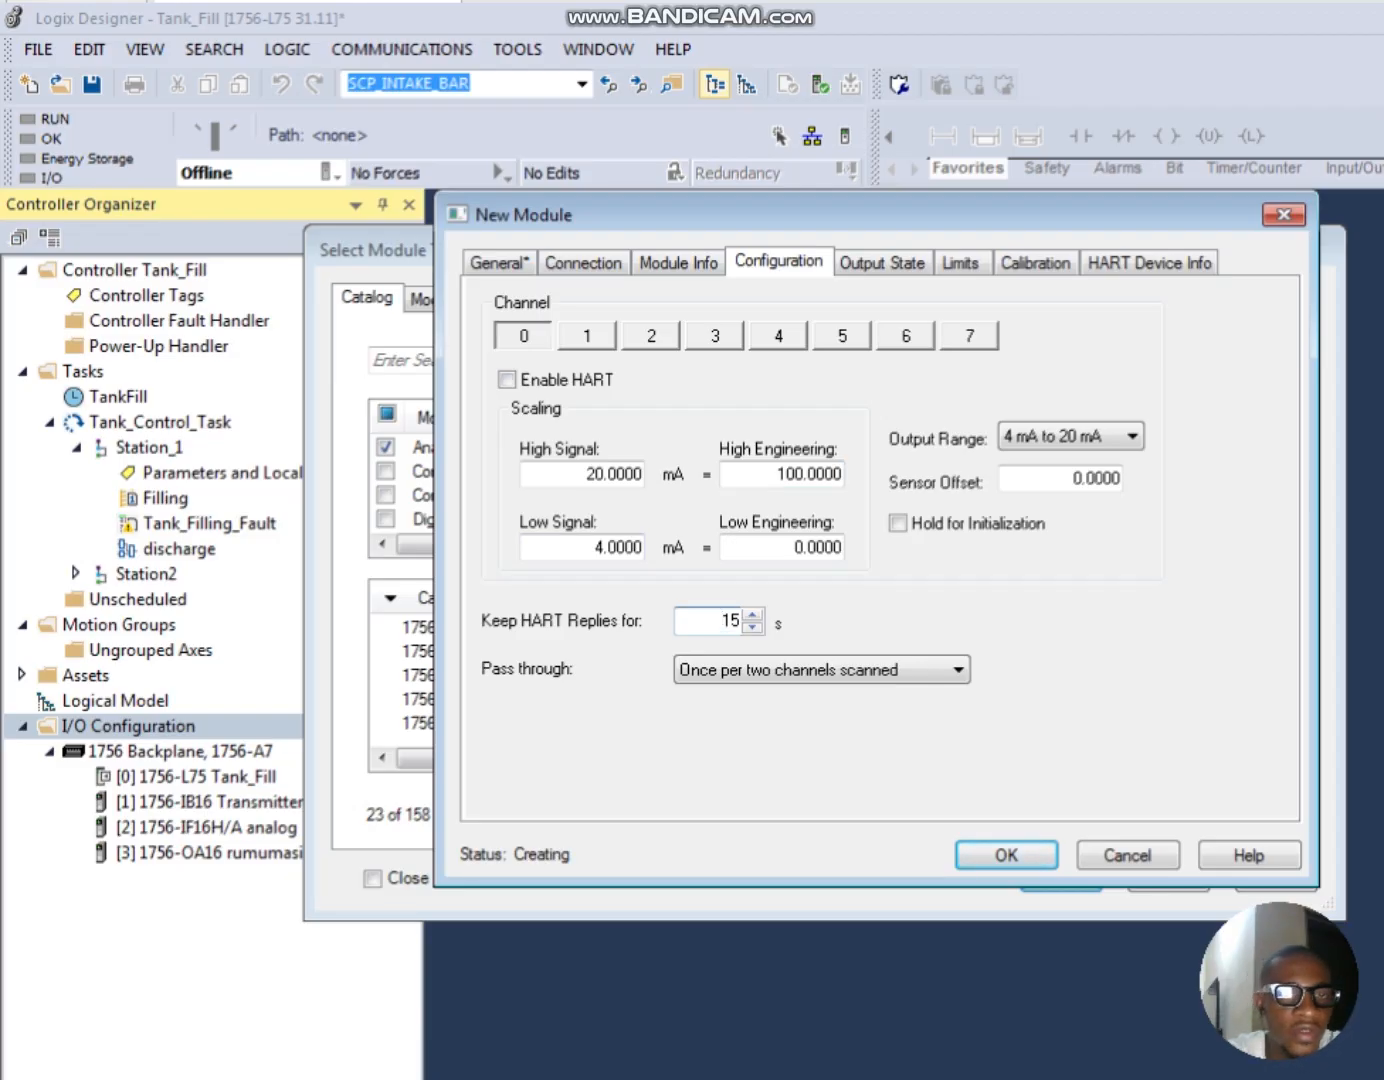
click(587, 336)
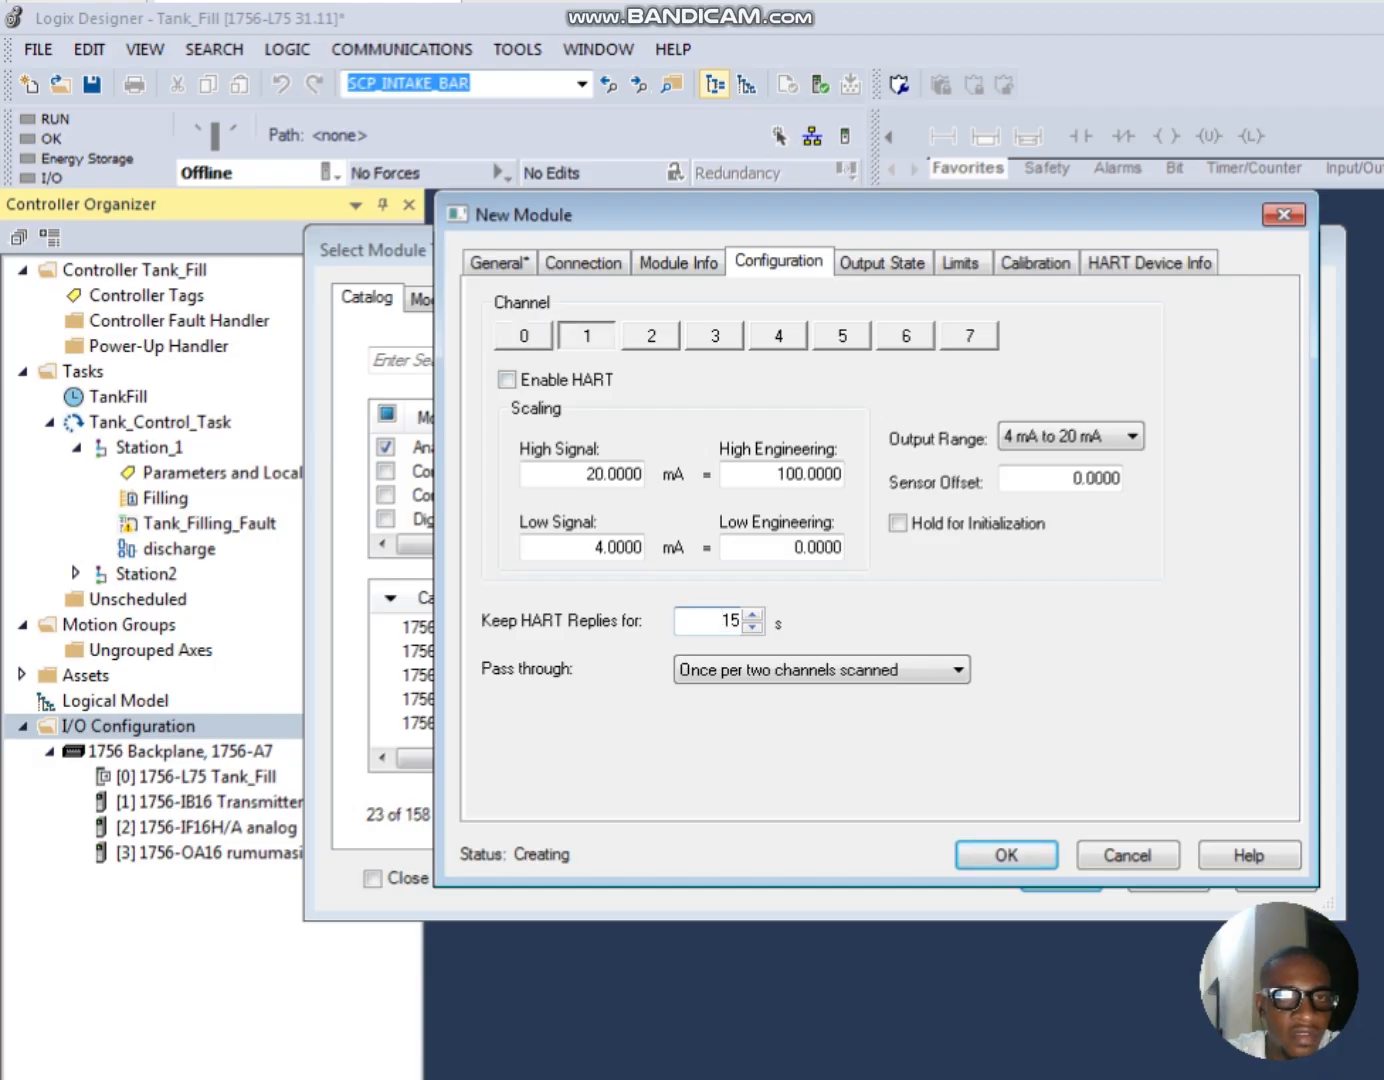
click(651, 336)
click(714, 337)
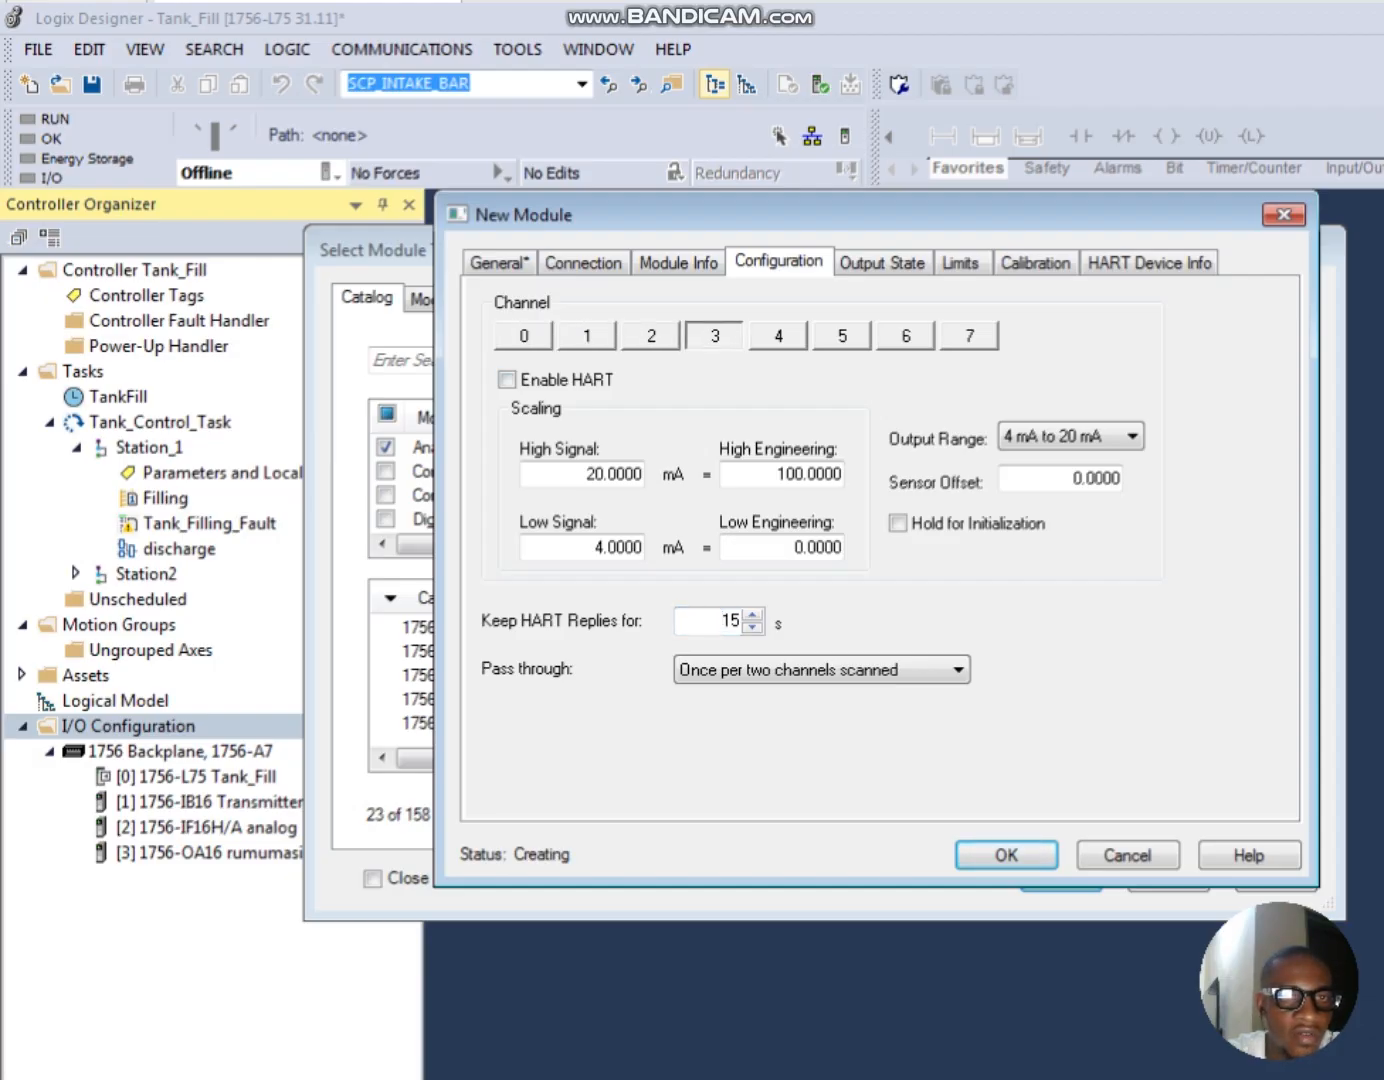
Step: Select the 4 mA to 20 mA output range for channel 0 of the output module
click(524, 336)
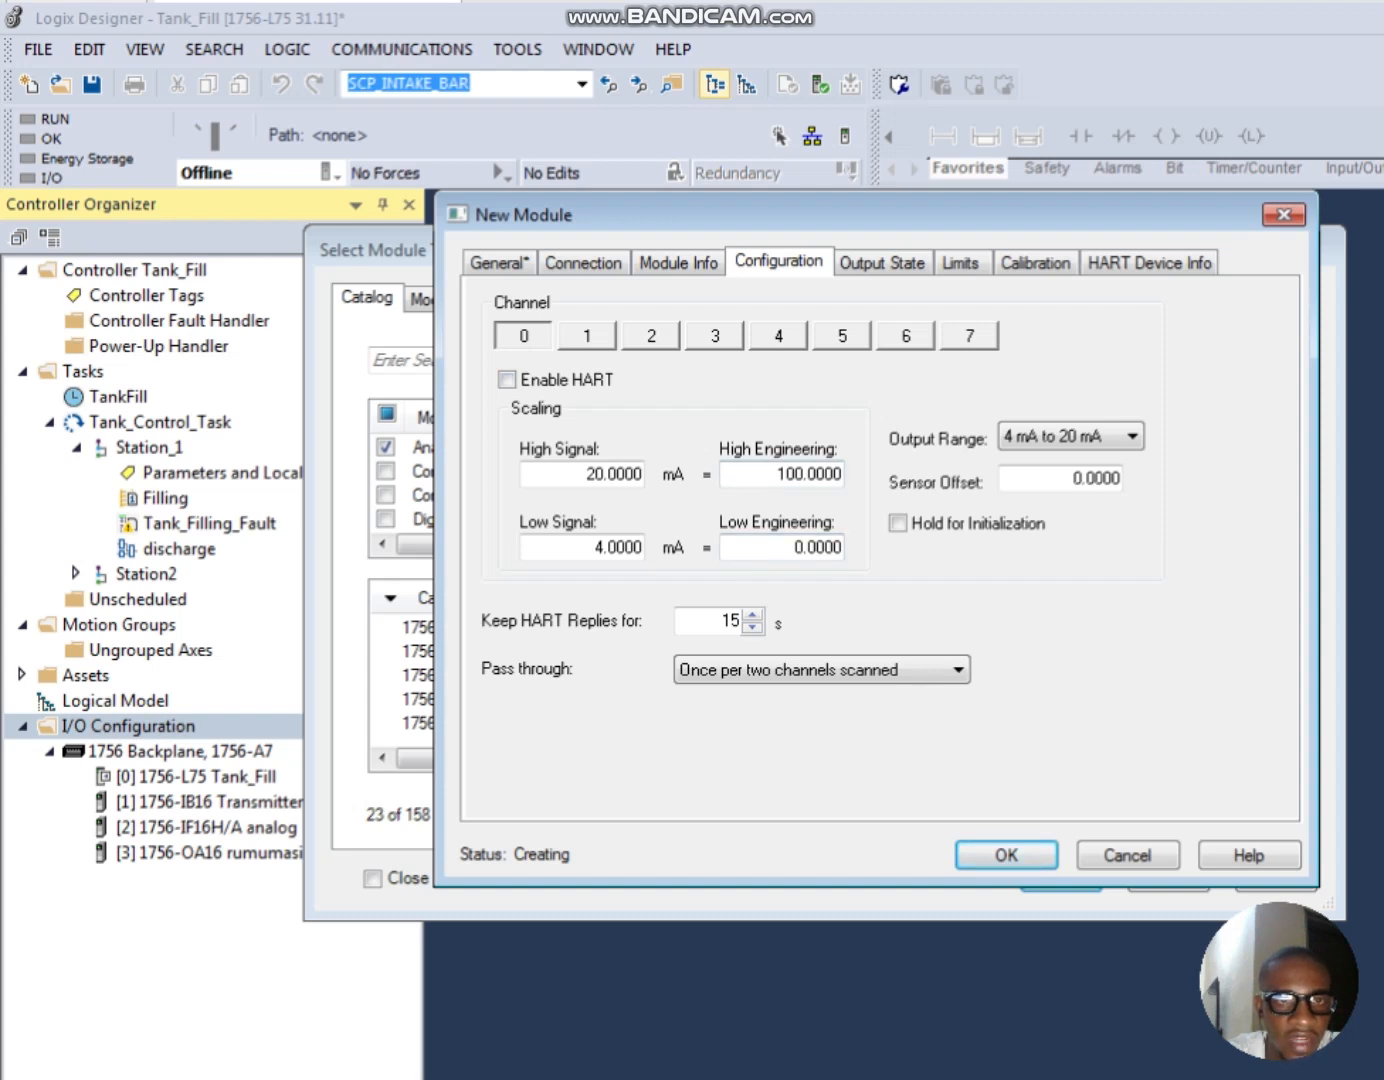
click(1131, 436)
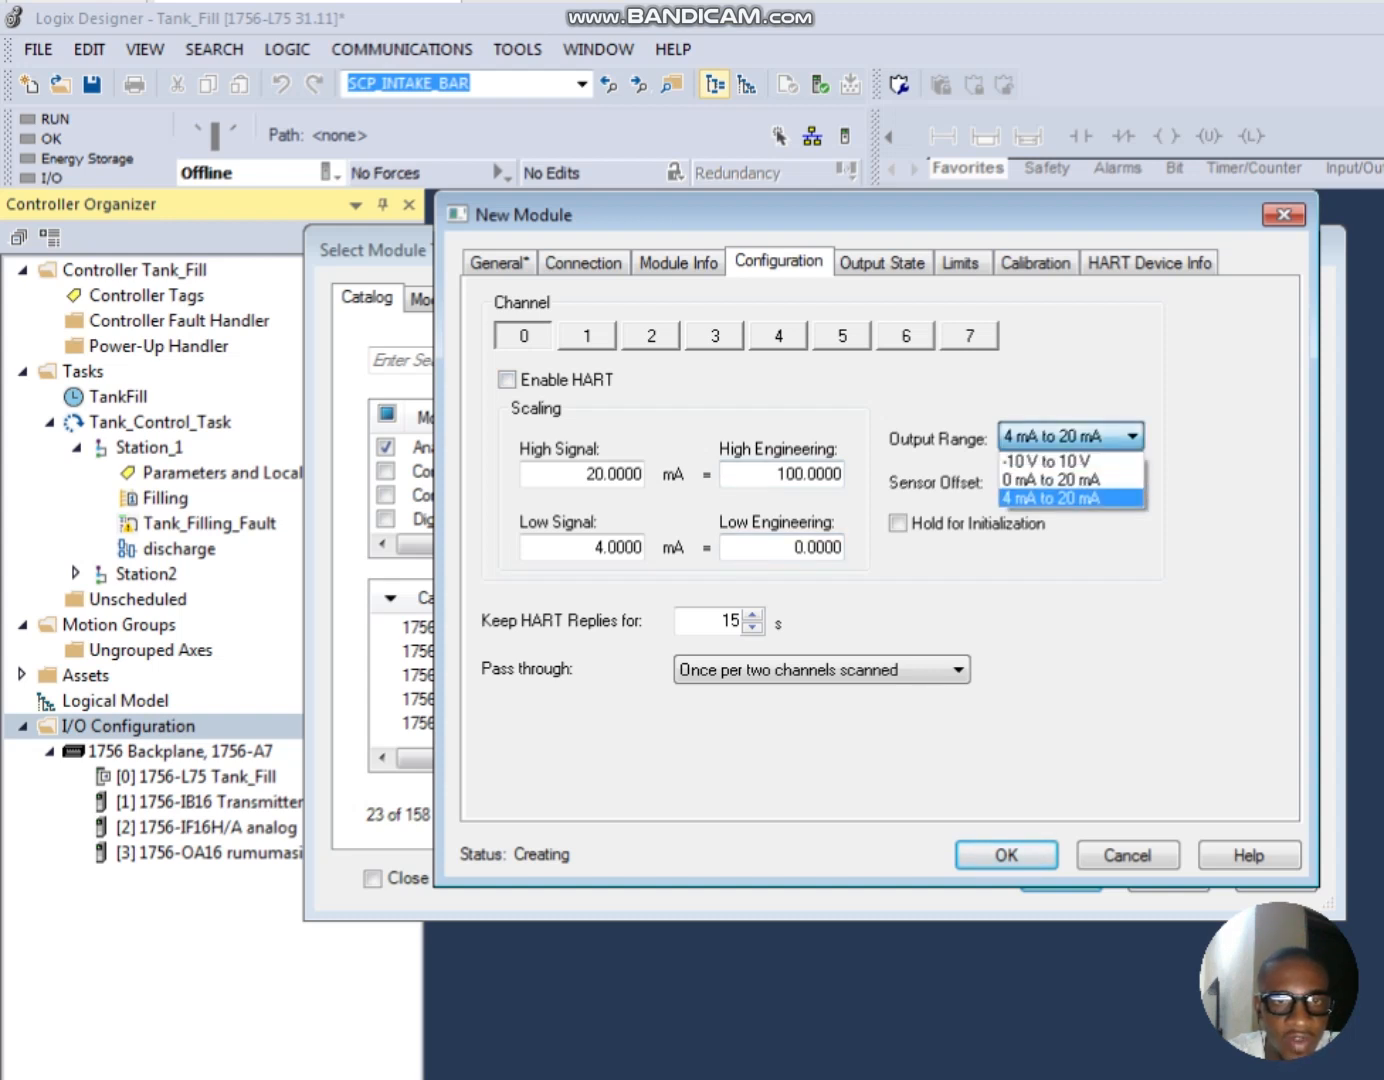
click(1051, 498)
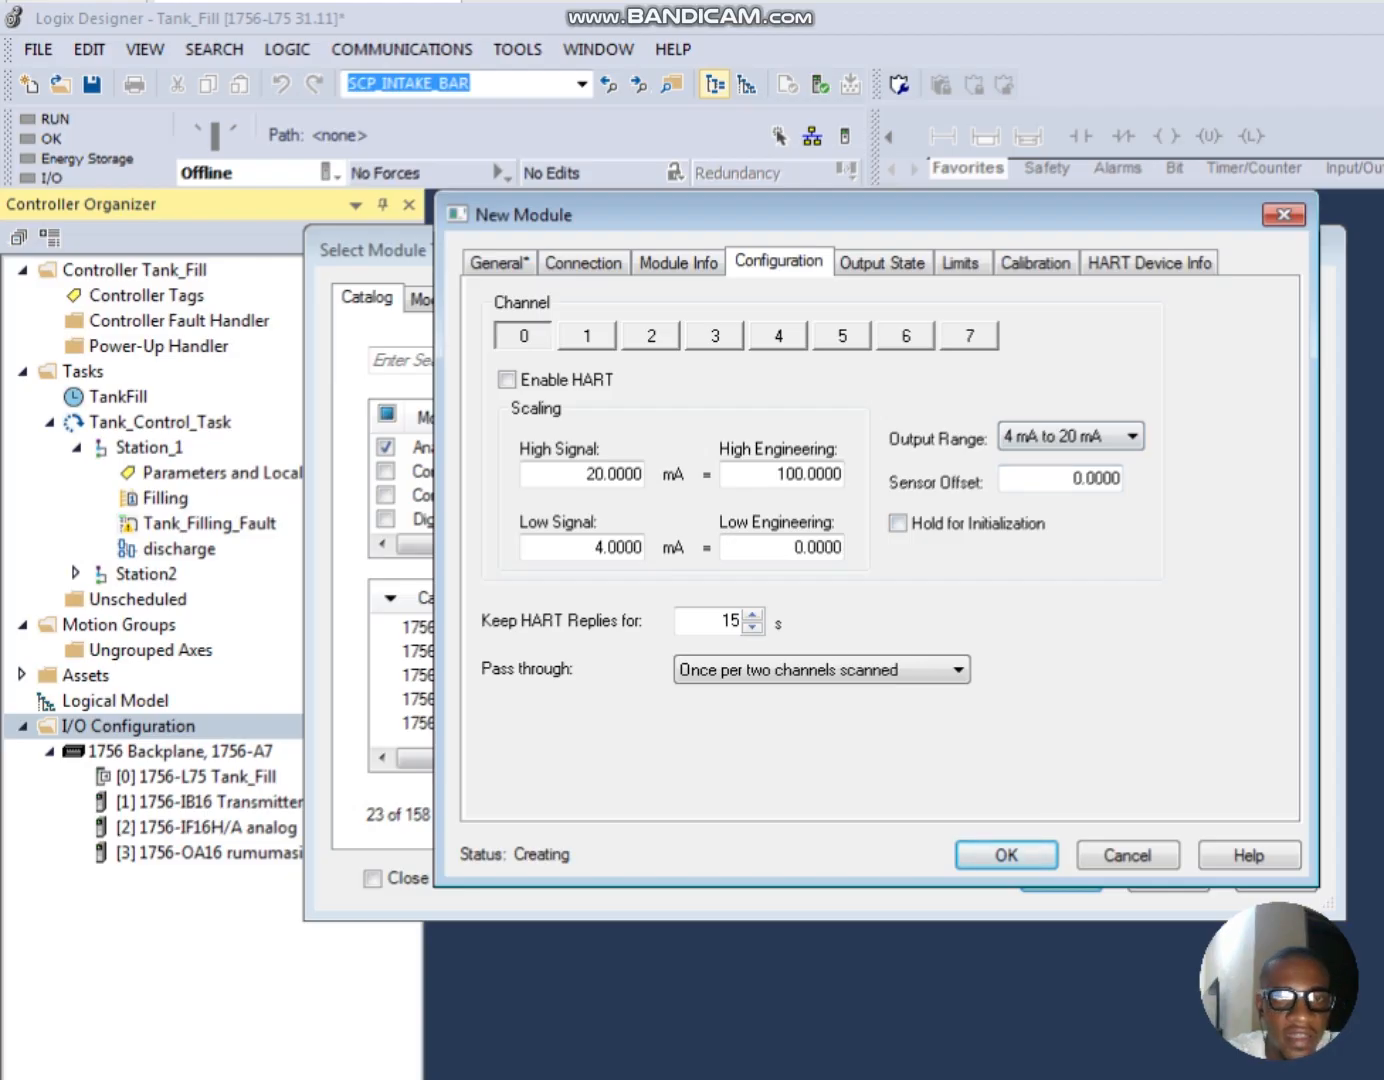
Step: Check the output state settings and try to accept the module with Ramp in Run Mode enabled in channel 0's limits
click(883, 263)
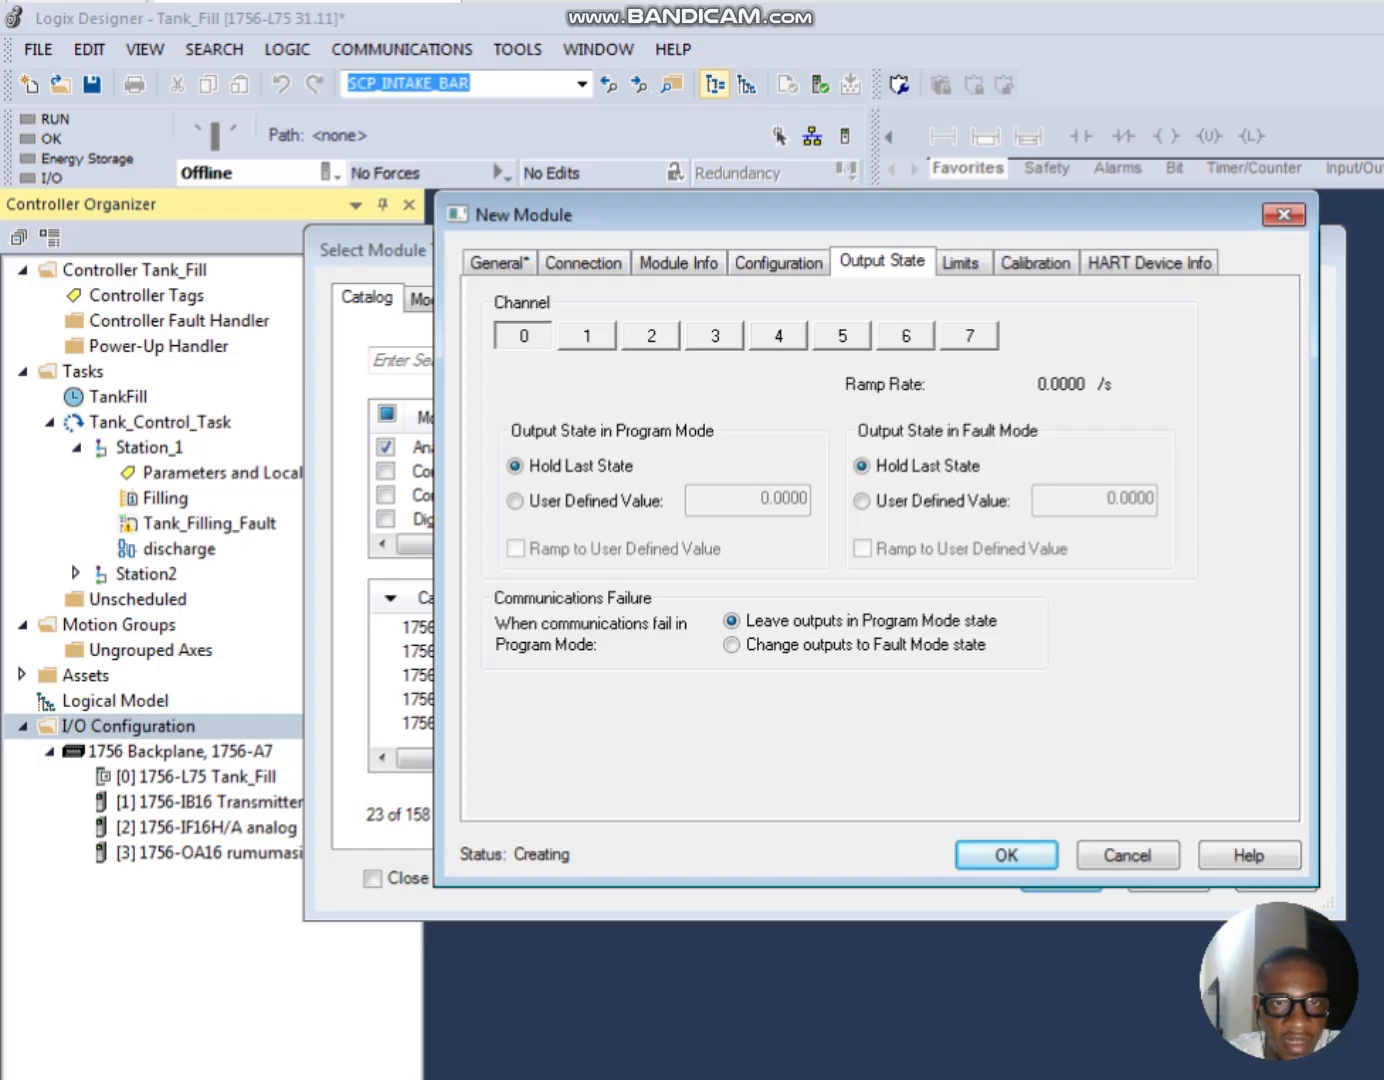
click(962, 263)
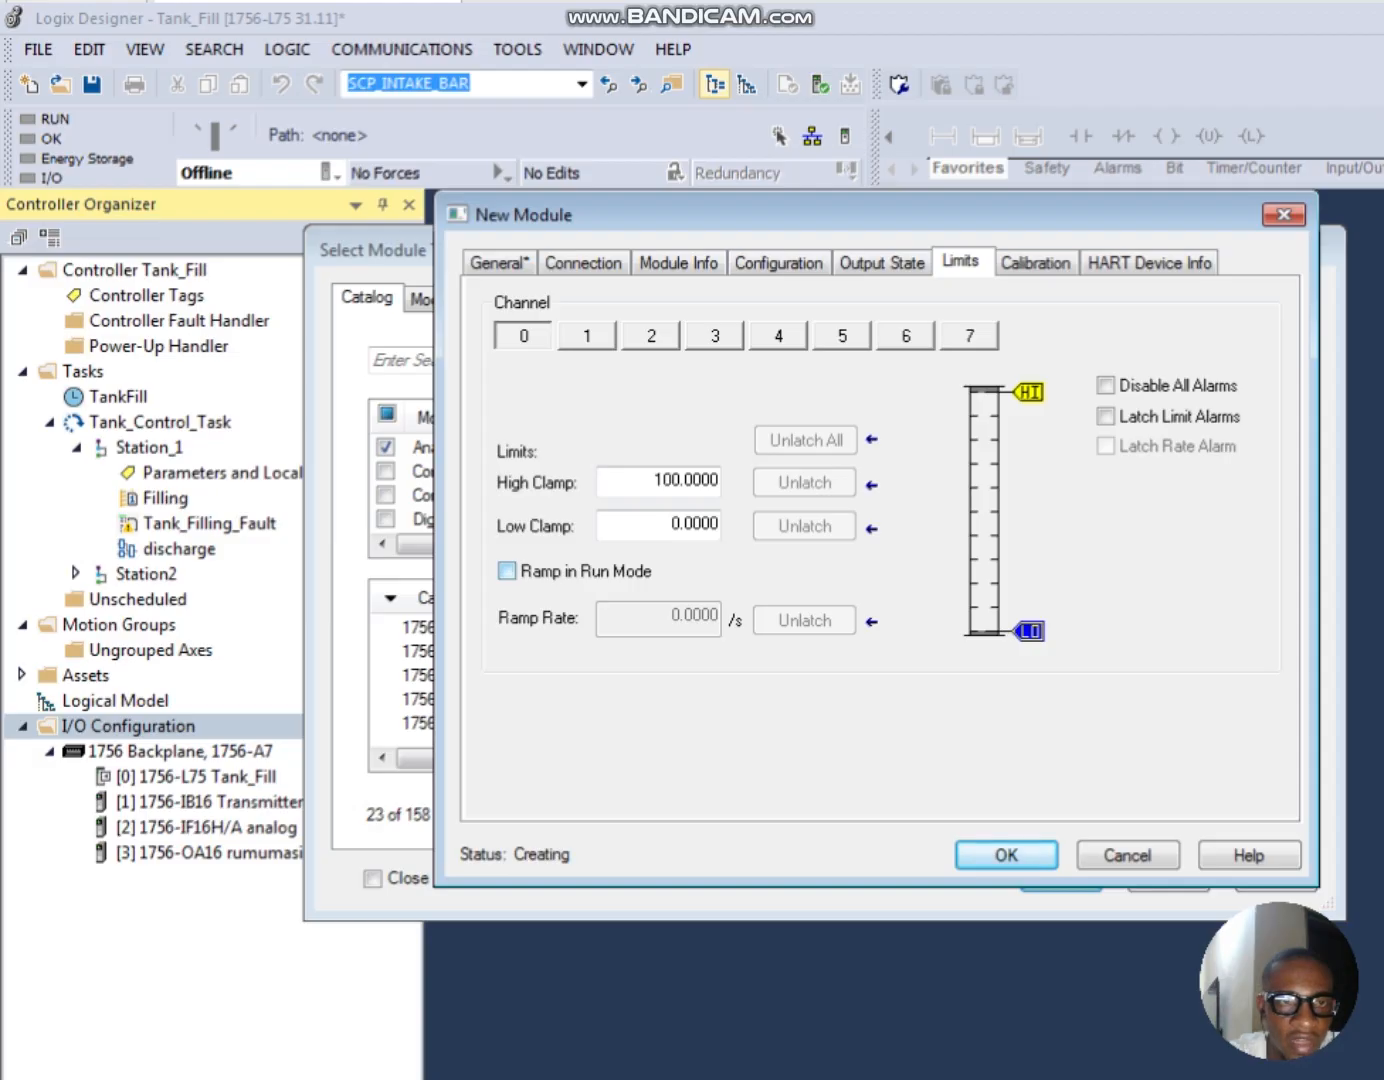
click(508, 569)
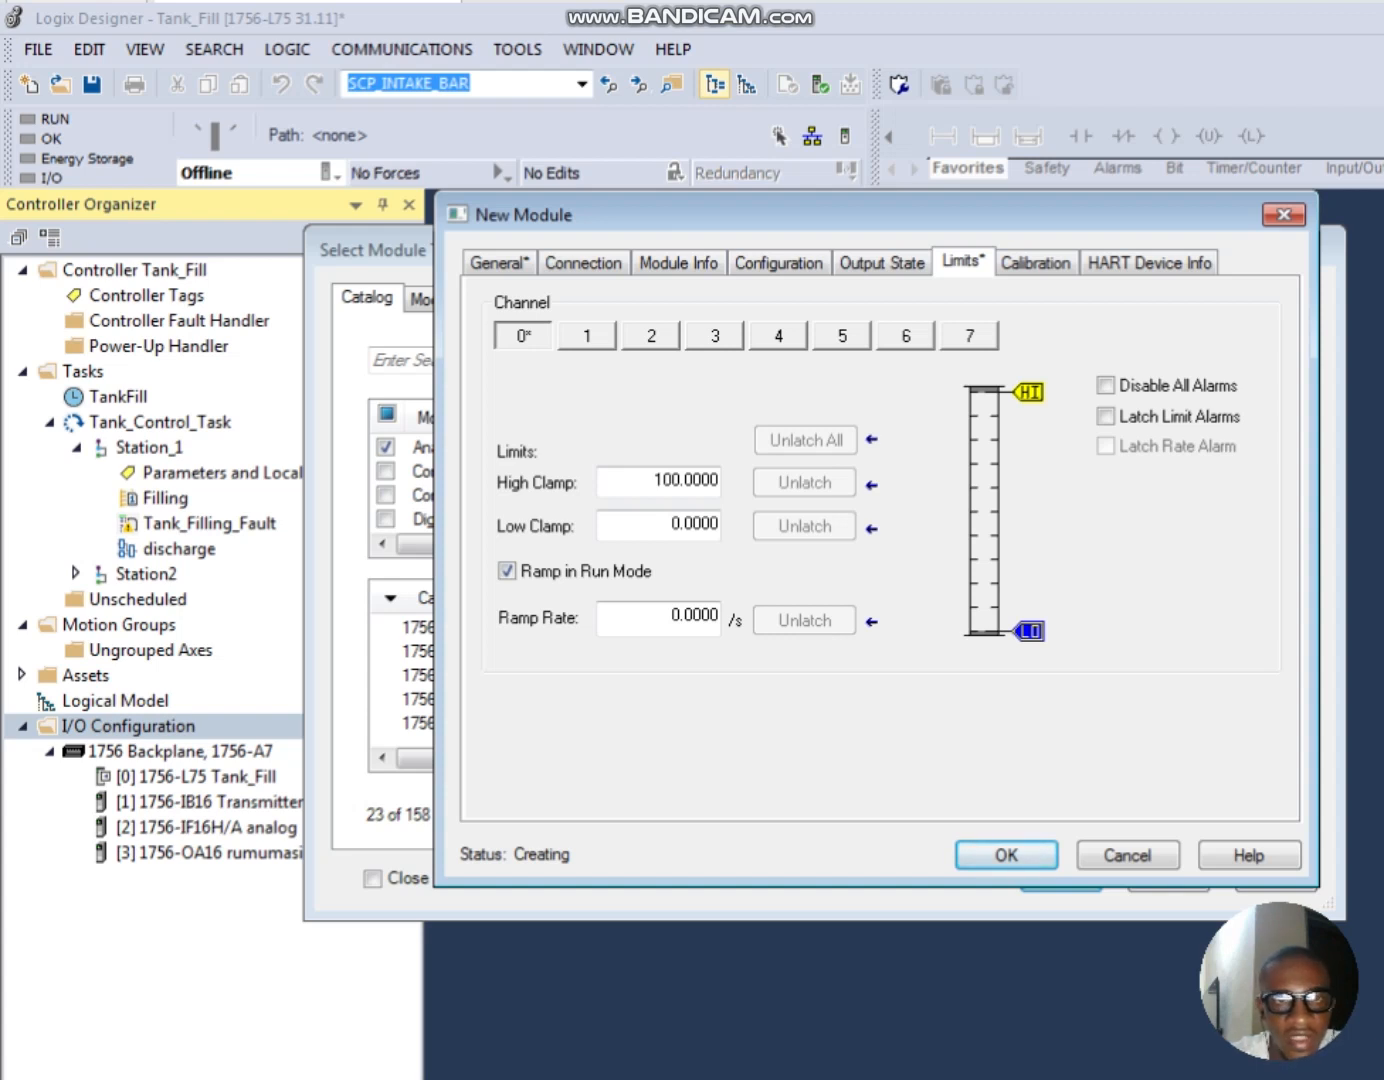
key(ctrl+Tab)
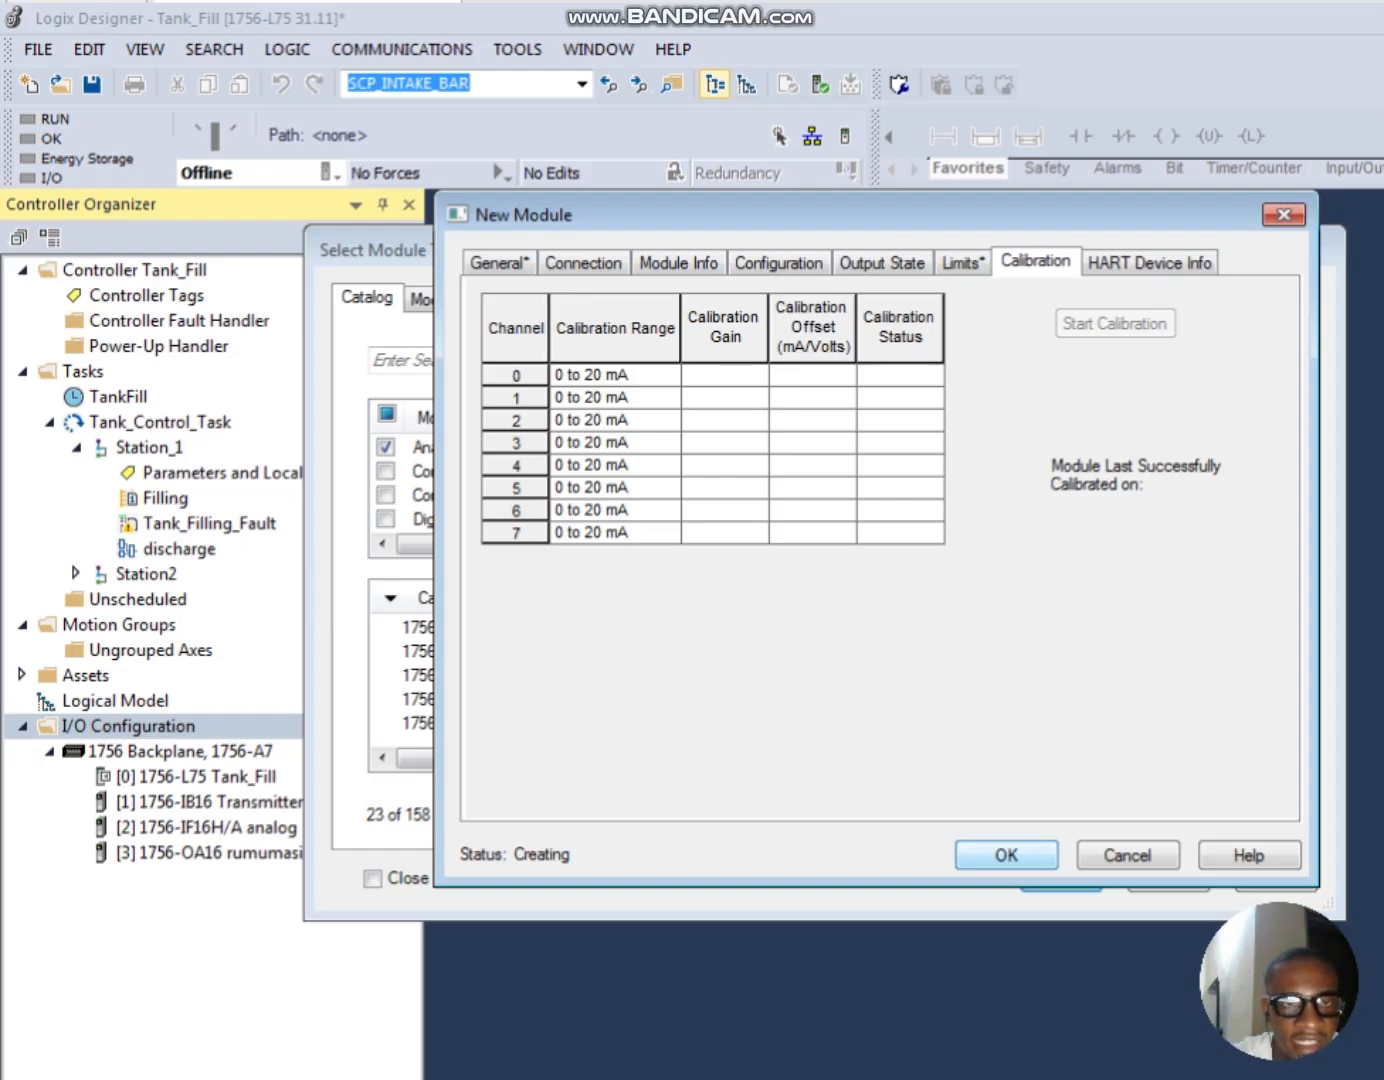
click(1005, 856)
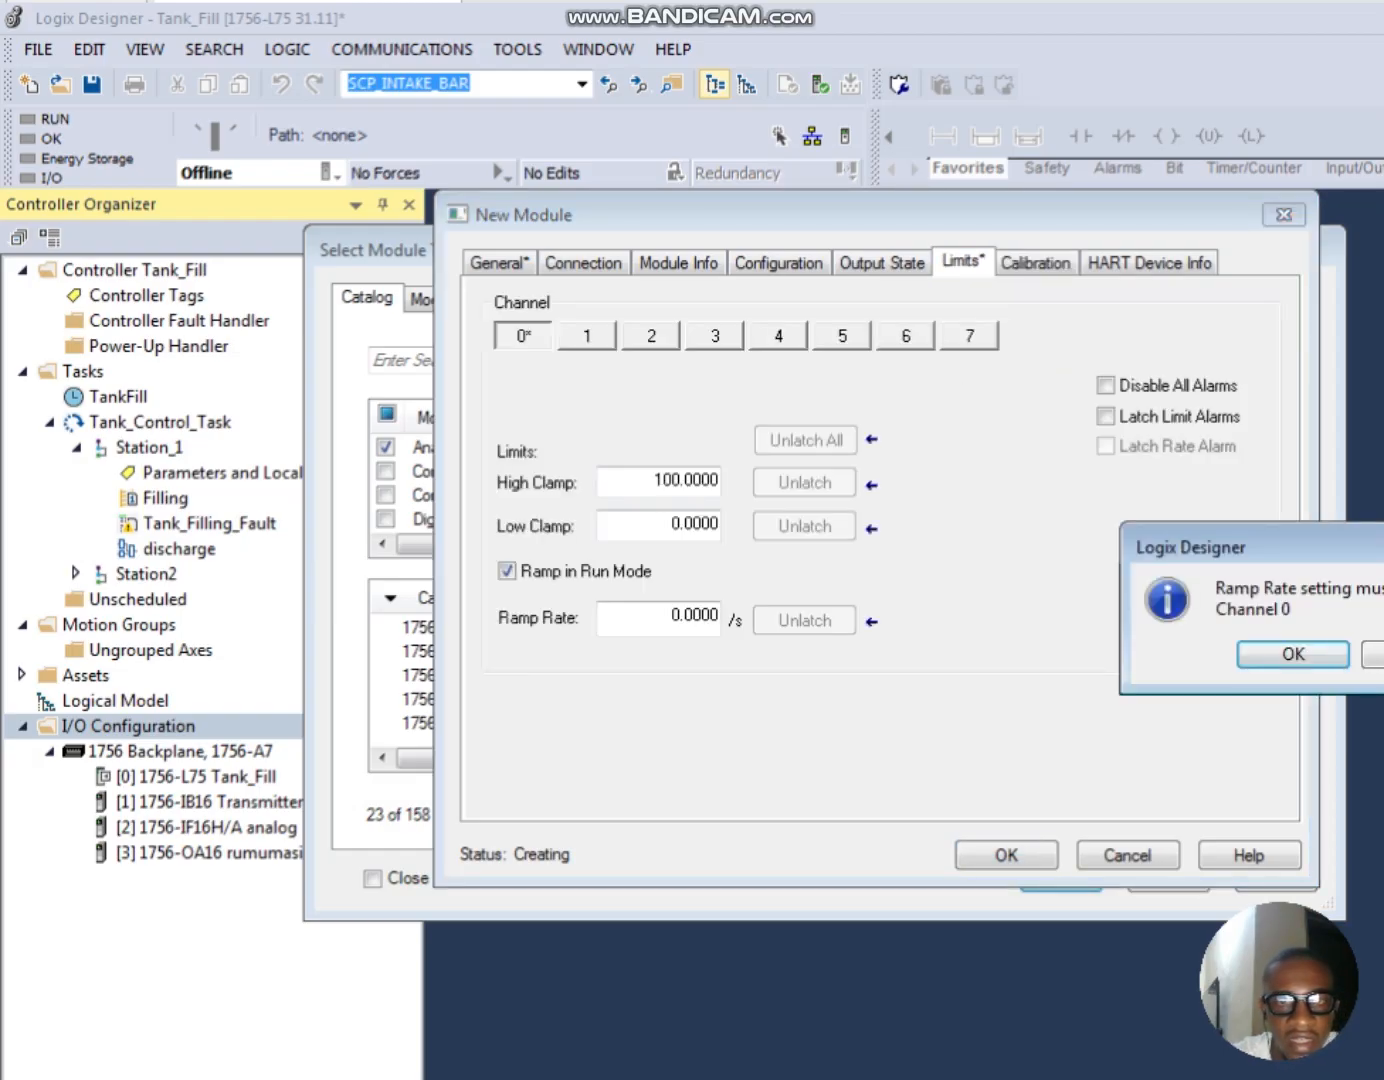
key(Return)
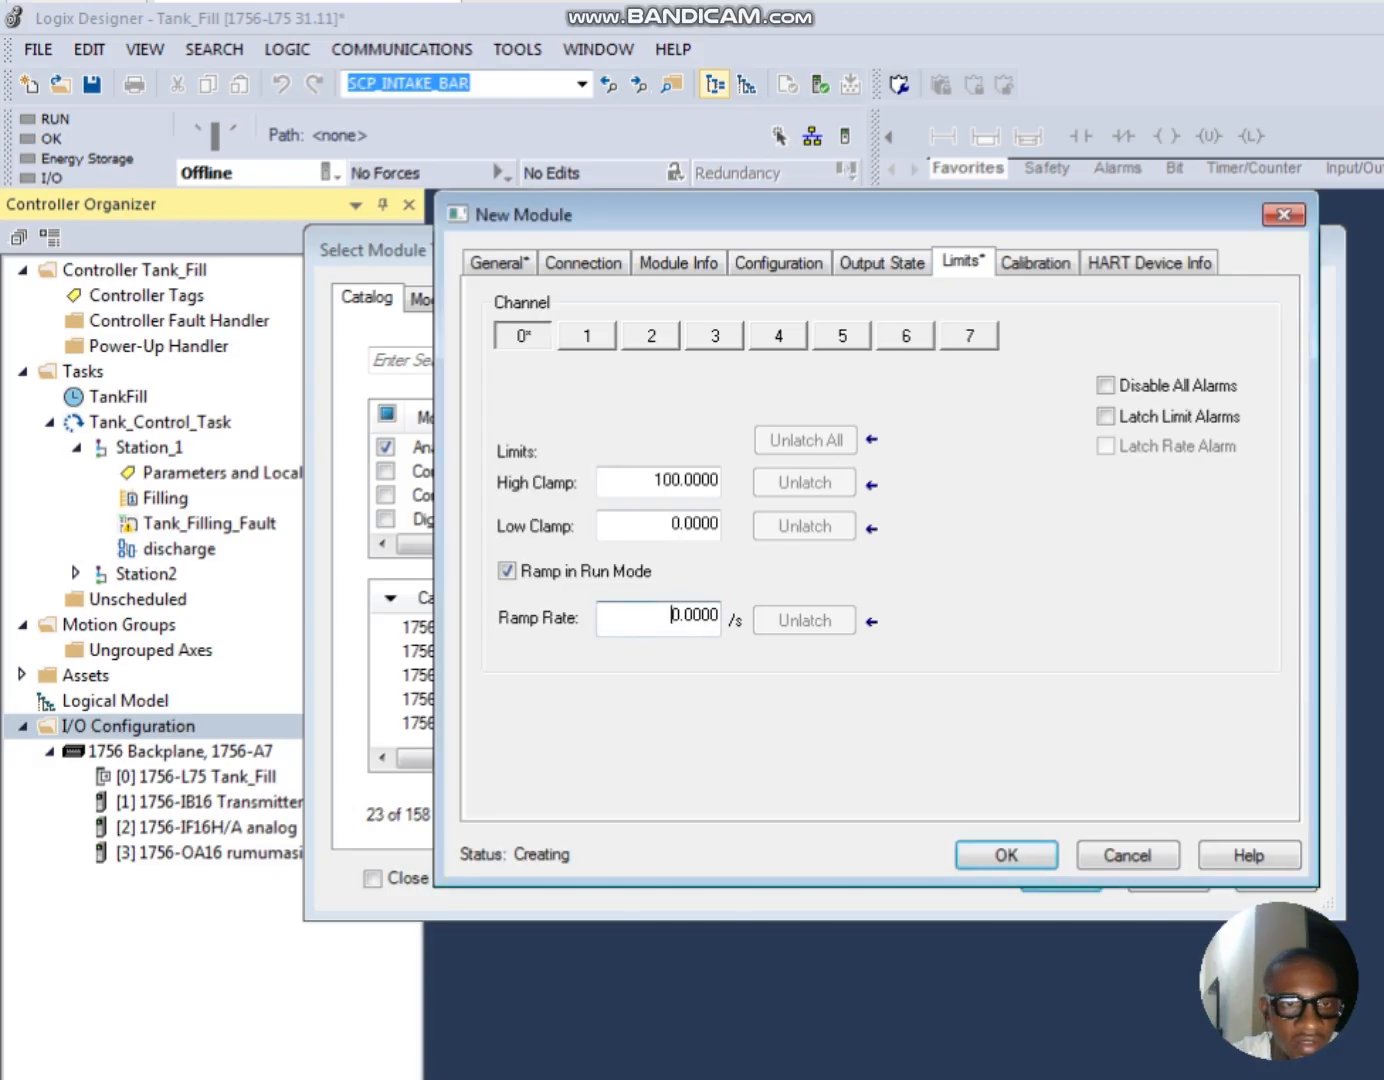
Step: Disable Ramp in Run Mode for channel 0, accept the new output module and close the module catalog
click(508, 571)
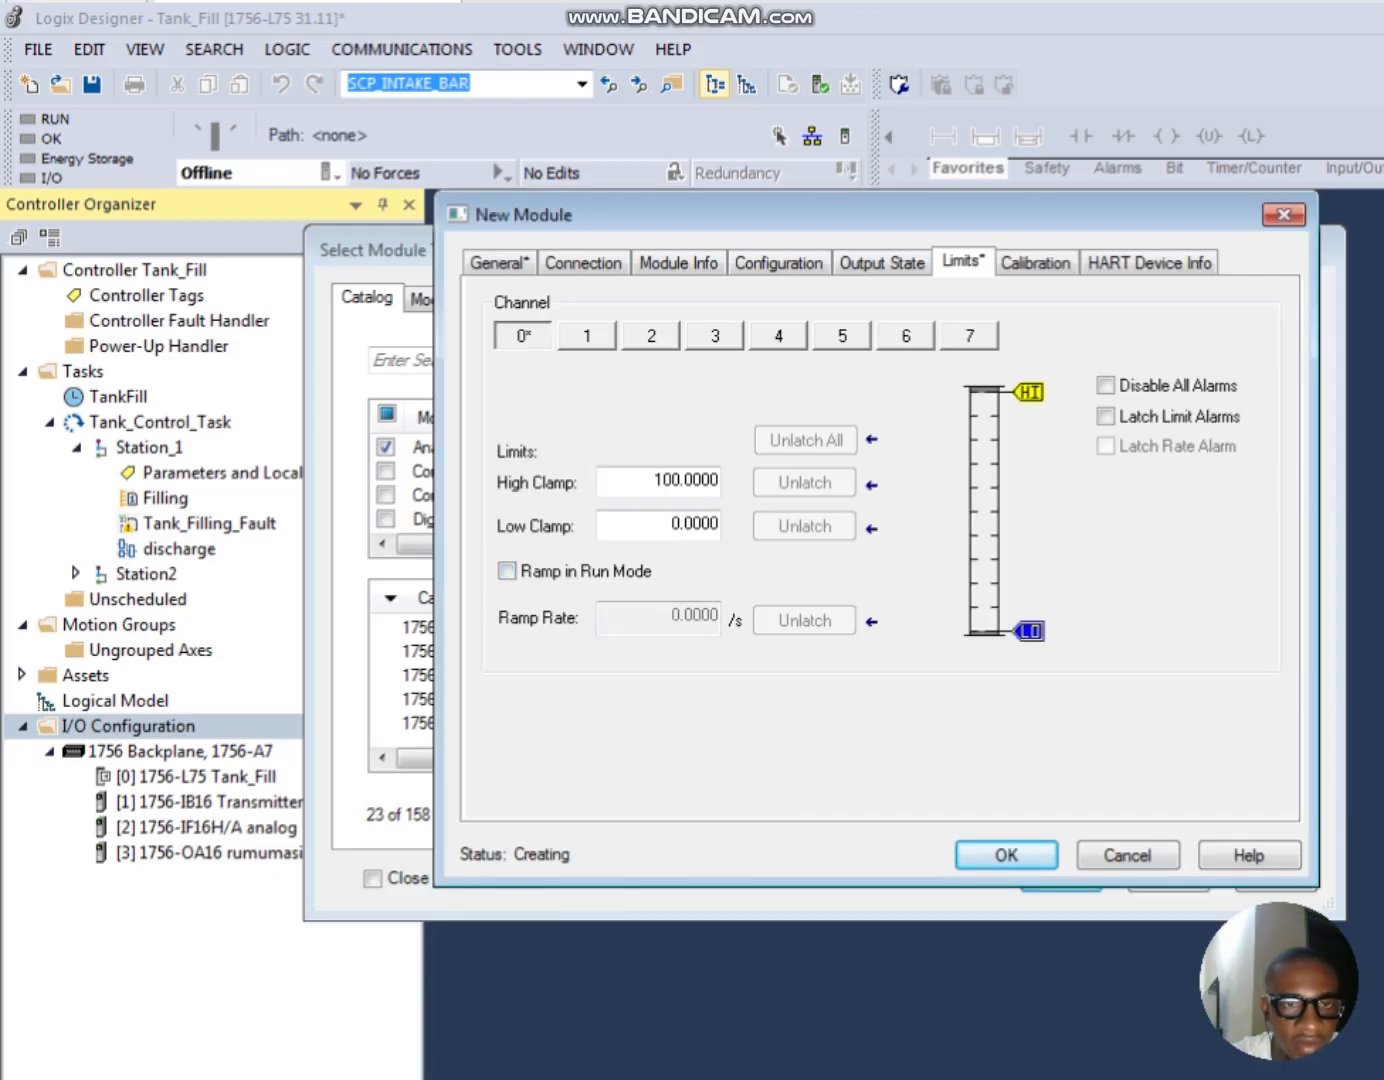
key(Return)
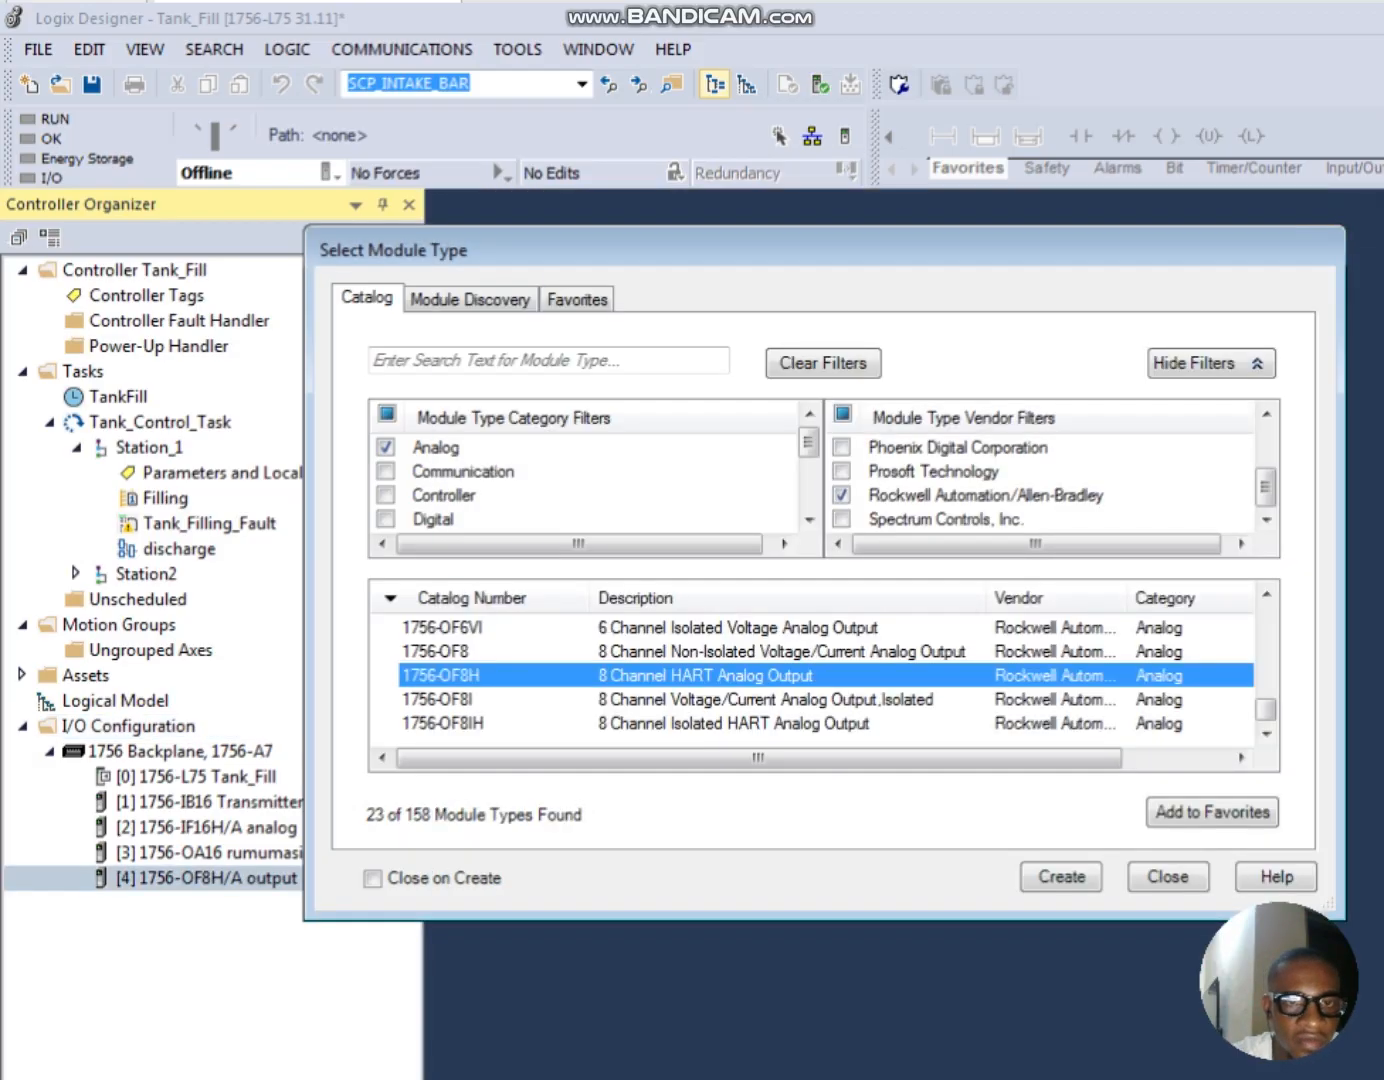
click(1168, 877)
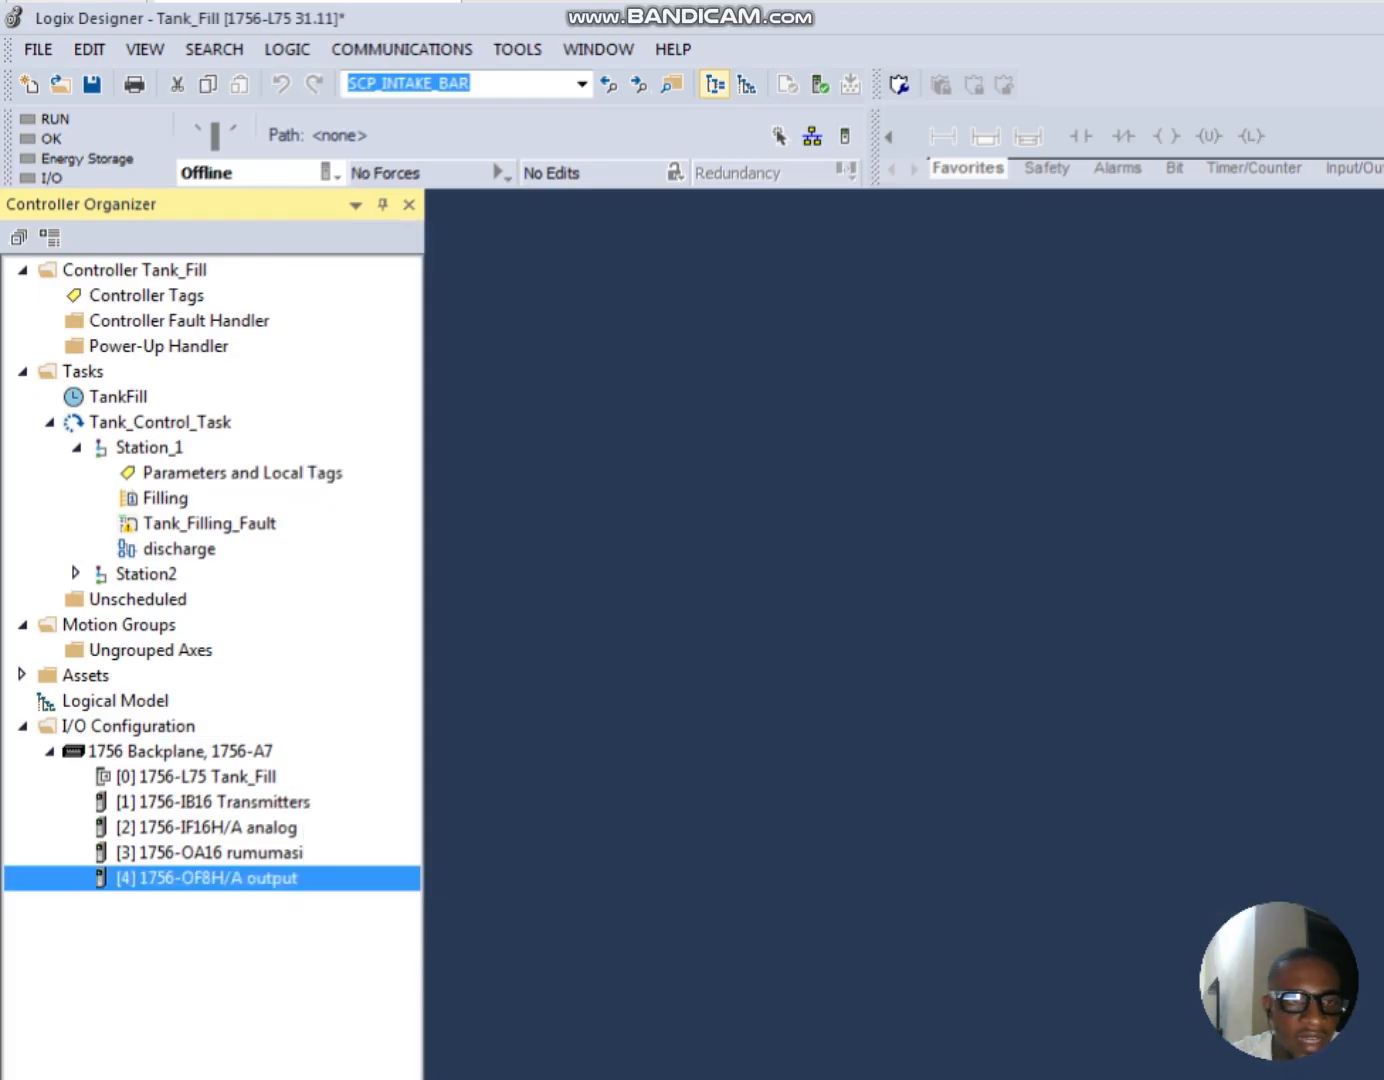